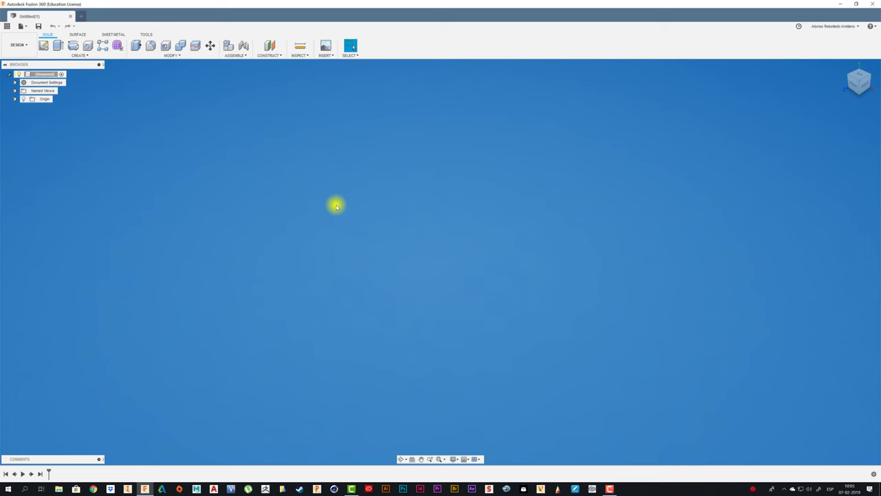
# Search the McMaster-Carr catalog for bearings and filter the results to ball bearings
pyautogui.click(325, 54)
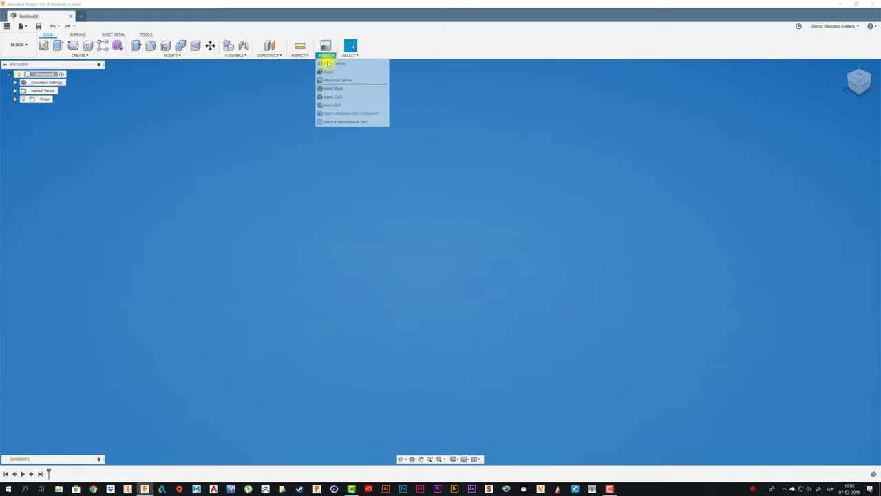
pyautogui.click(334, 113)
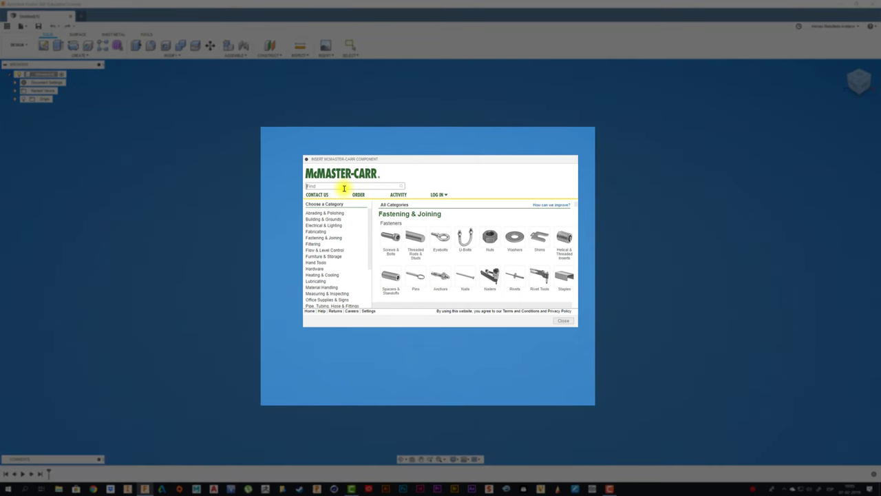
pyautogui.write('BEAR')
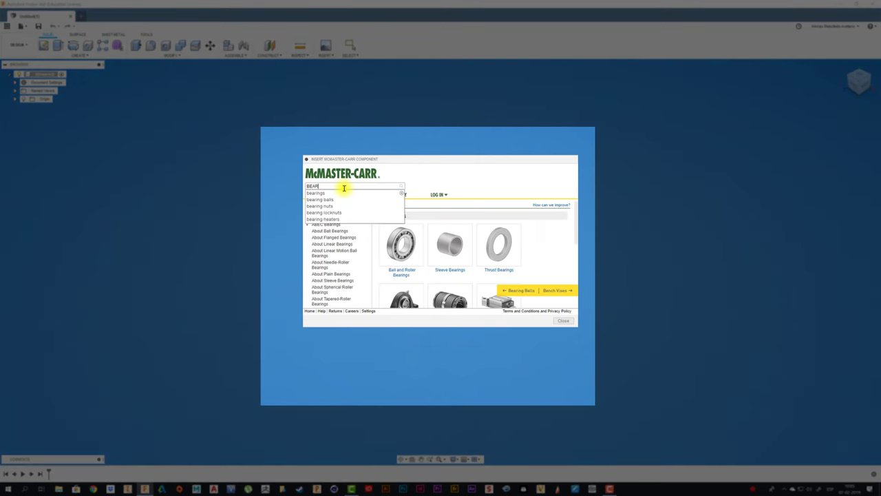
pyautogui.write('ING')
pyautogui.click(344, 194)
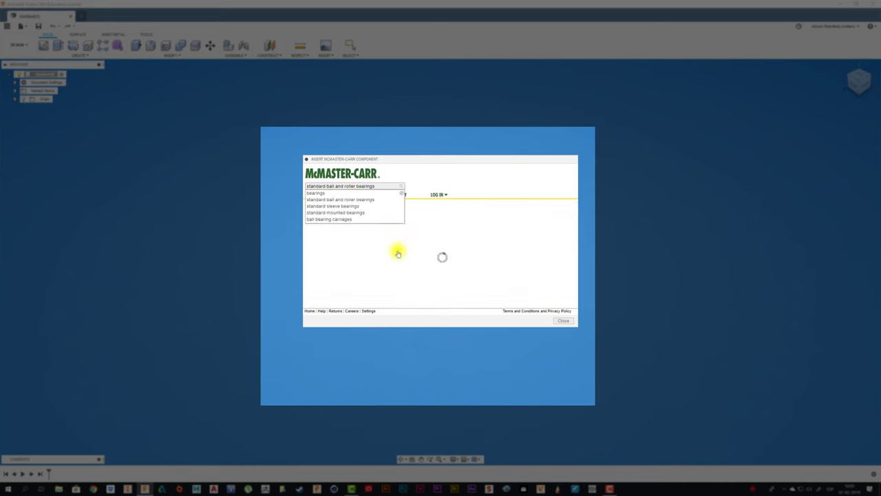
pyautogui.moveTo(452, 159); pyautogui.dragTo(414, 134)
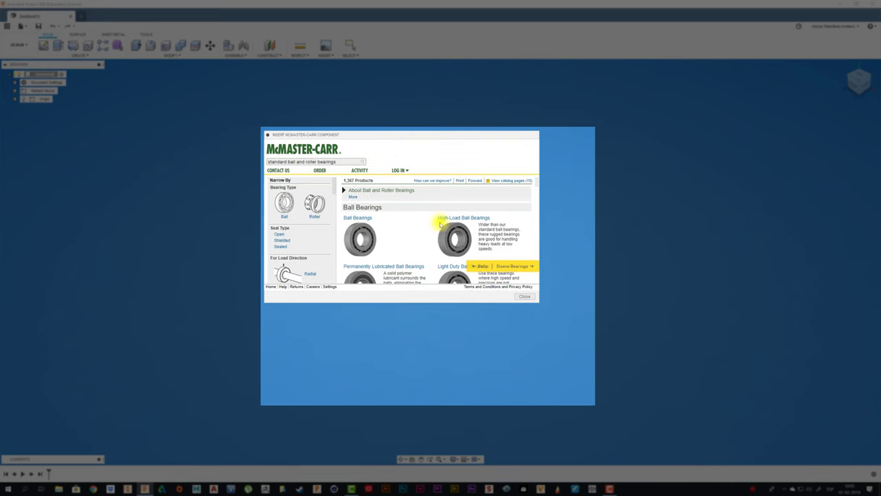
pyautogui.moveTo(536, 301); pyautogui.dragTo(593, 403)
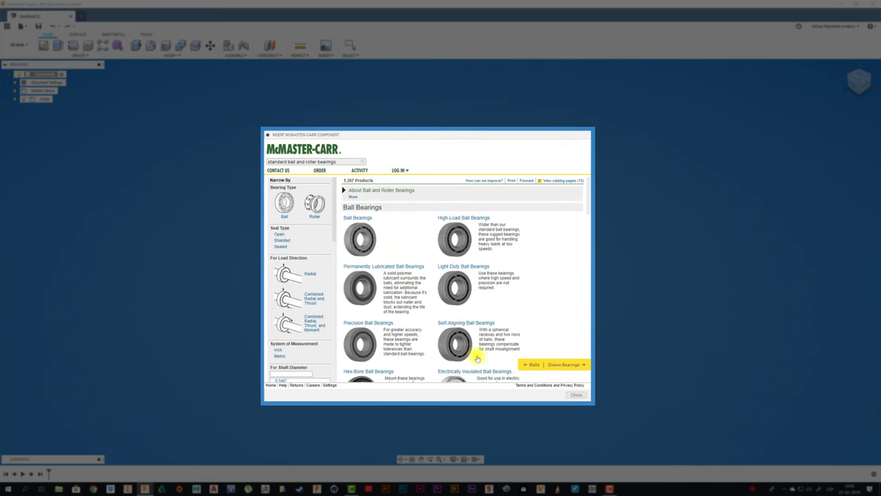
pyautogui.click(285, 205)
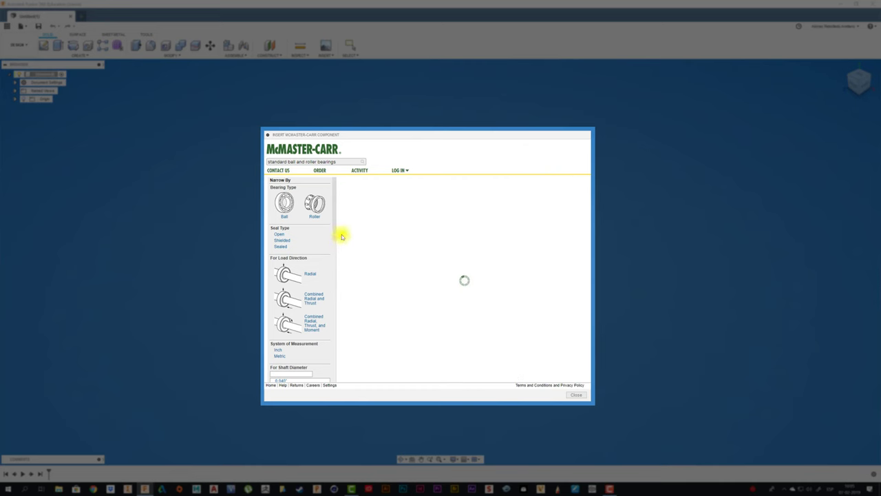
pyautogui.scroll(-3, 335, 235)
pyautogui.scroll(-2, 338, 275)
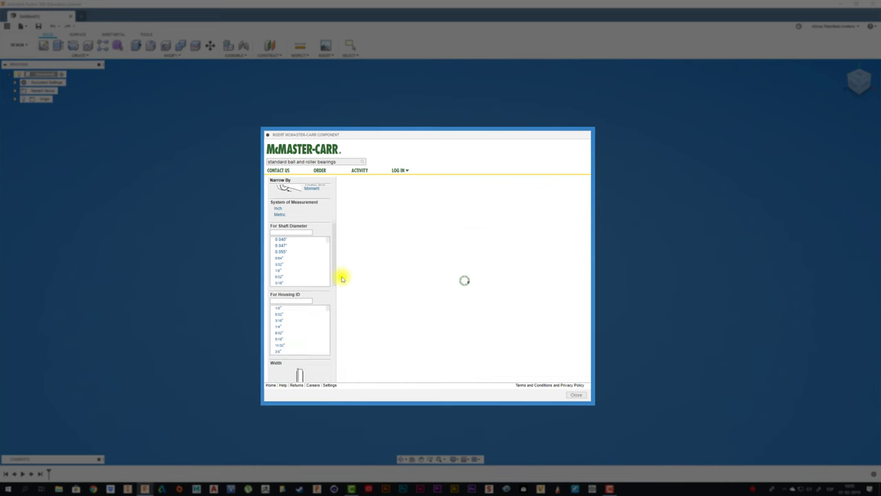
pyautogui.moveTo(328, 235); pyautogui.dragTo(330, 262)
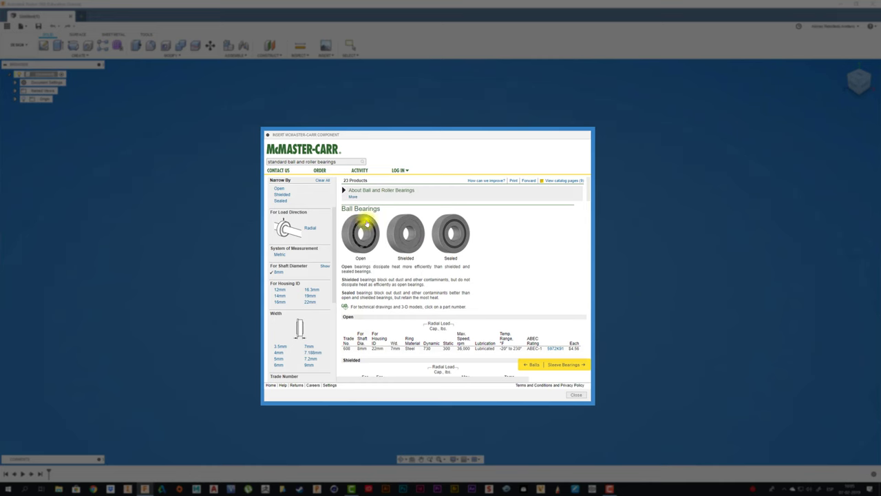
# Open the 608 bearing's product page and insert its 3-D STEP model
pyautogui.click(393, 349)
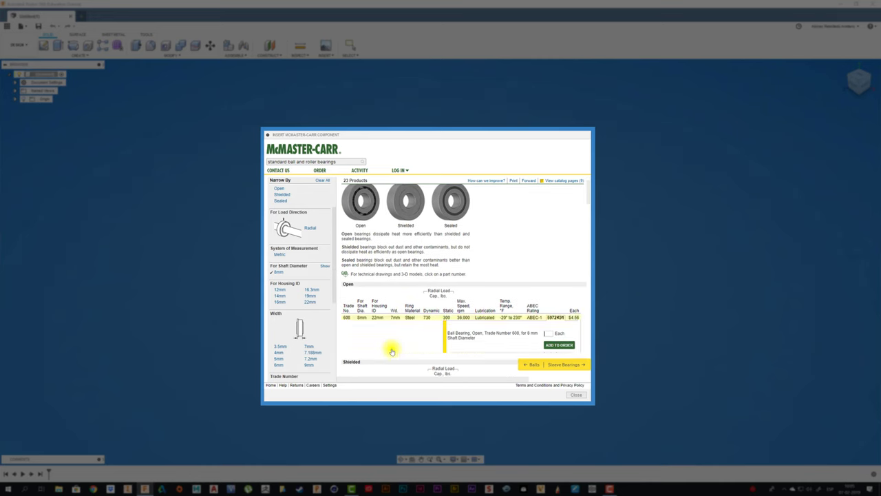
pyautogui.click(460, 326)
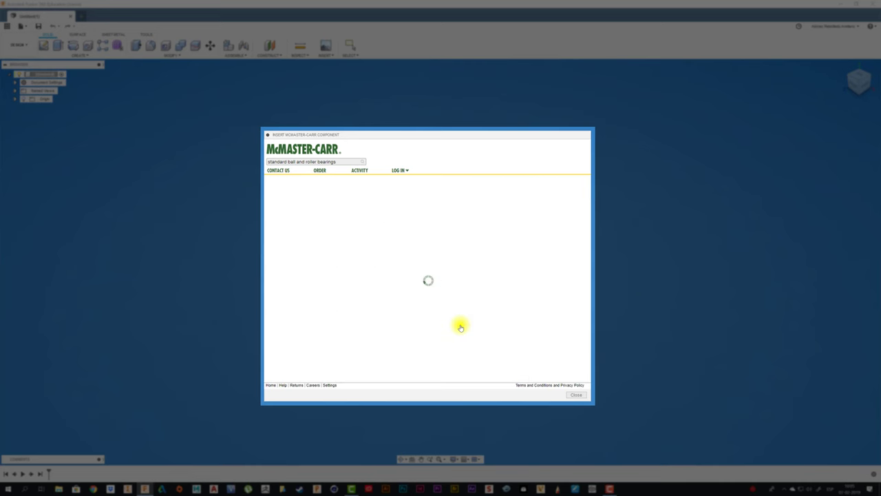
pyautogui.scroll(-1, 417, 303)
pyautogui.scroll(-2, 444, 311)
pyautogui.scroll(-3, 438, 310)
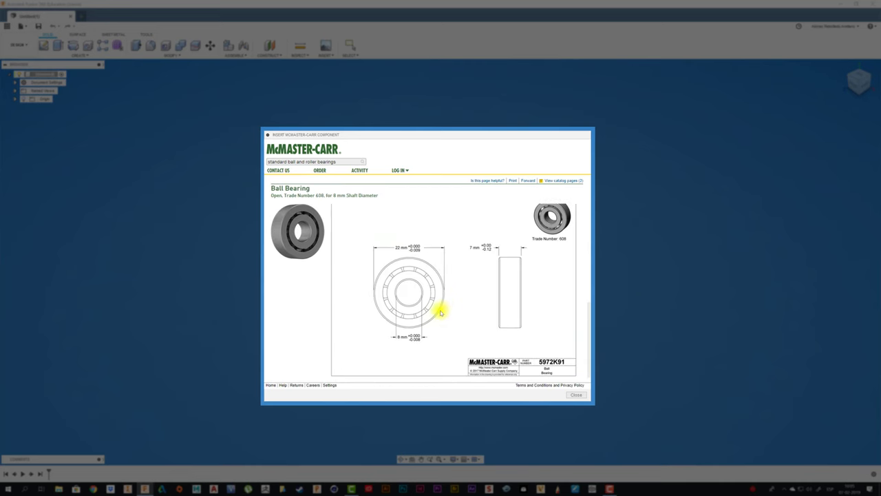
pyautogui.scroll(2, 441, 310)
pyautogui.click(361, 248)
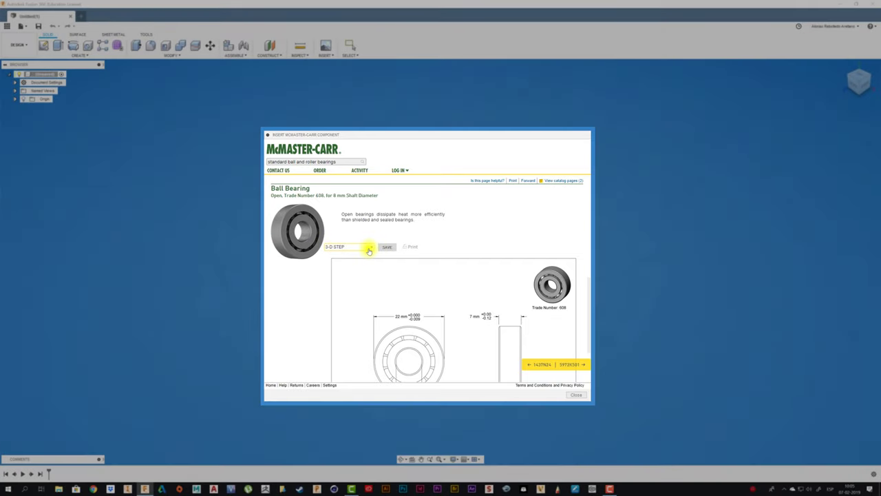
pyautogui.click(387, 246)
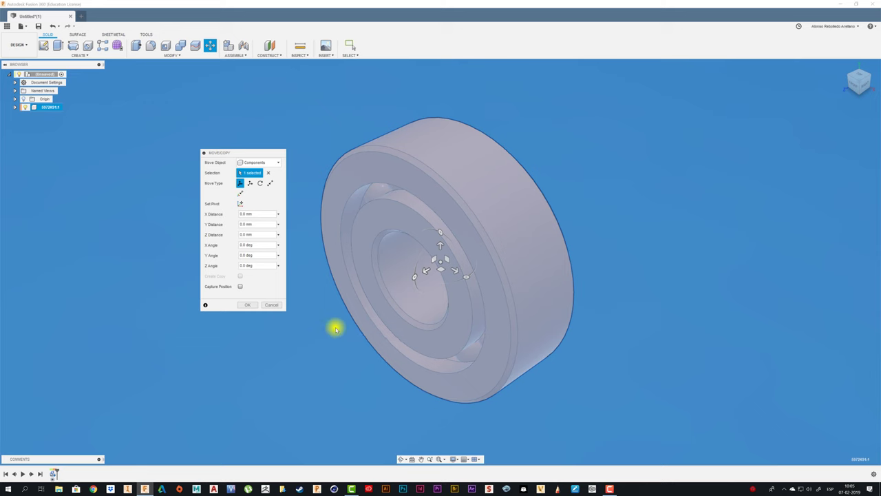
# Check the bearing from a side view, then rotate it -90° about X and confirm
pyautogui.moveTo(334, 326); pyautogui.dragTo(315, 337, button='middle')
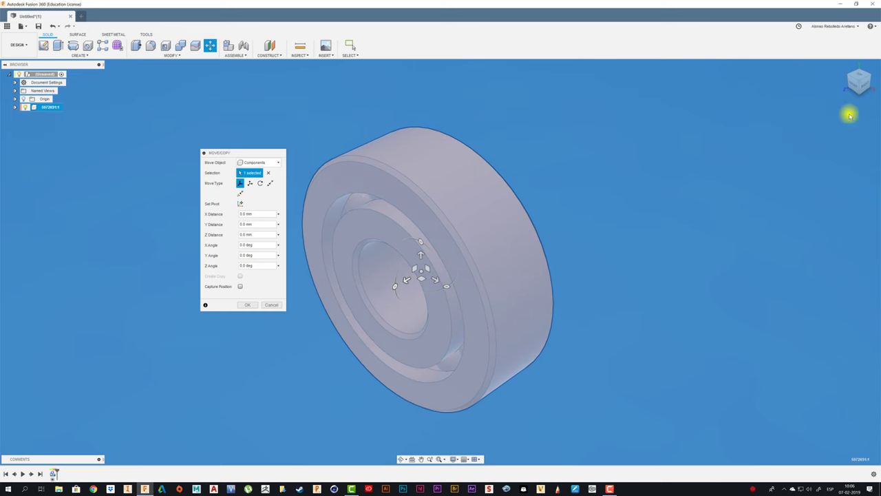
pyautogui.click(861, 75)
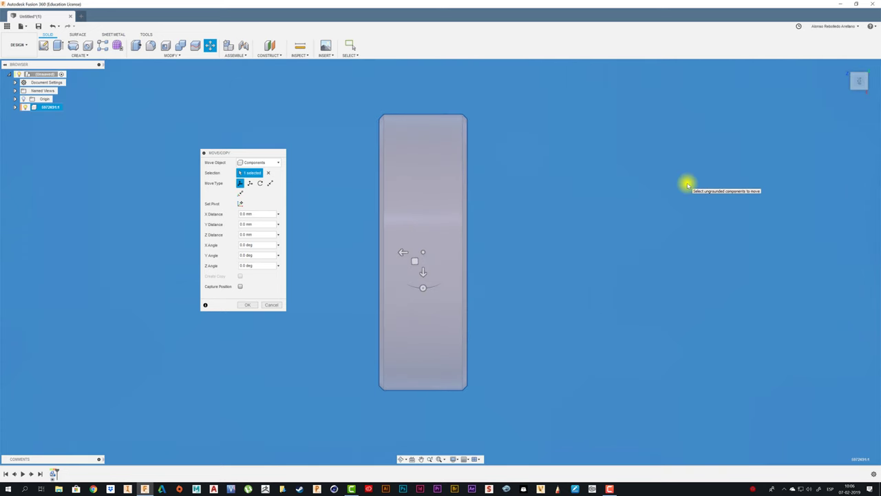
pyautogui.press('F6')
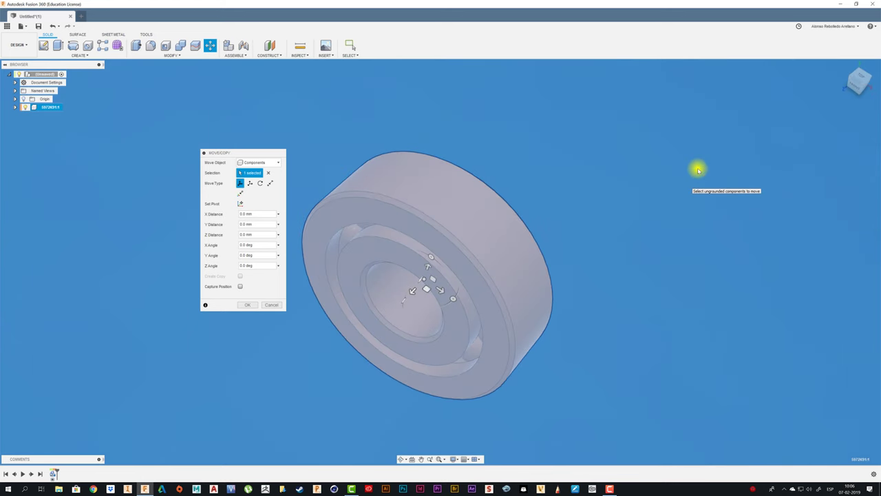
pyautogui.moveTo(859, 81)
pyautogui.click(877, 98)
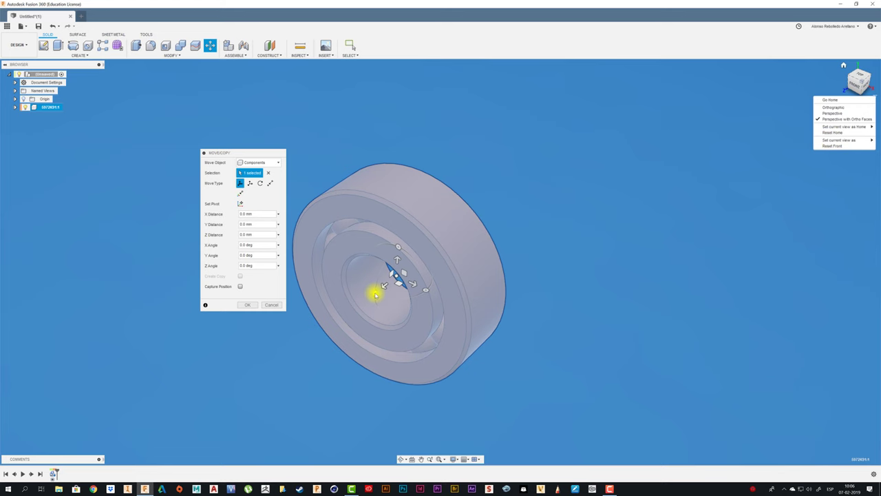
pyautogui.click(400, 279)
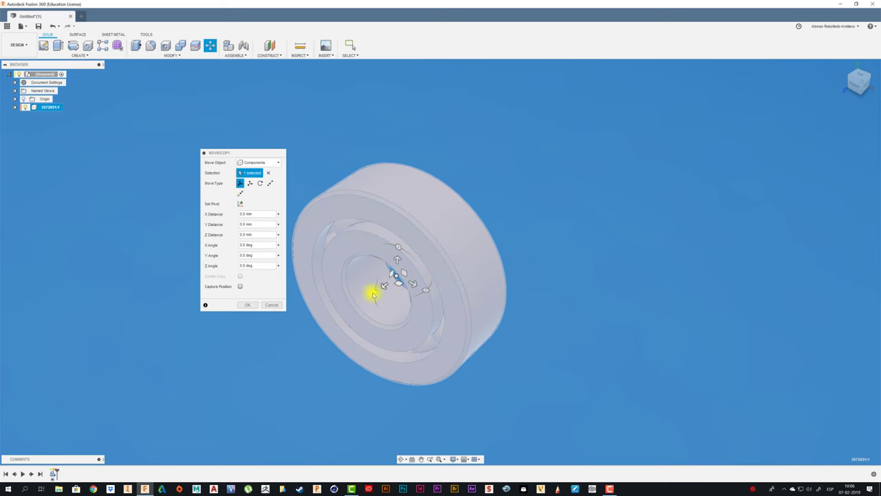
pyautogui.moveTo(398, 246); pyautogui.dragTo(398, 255)
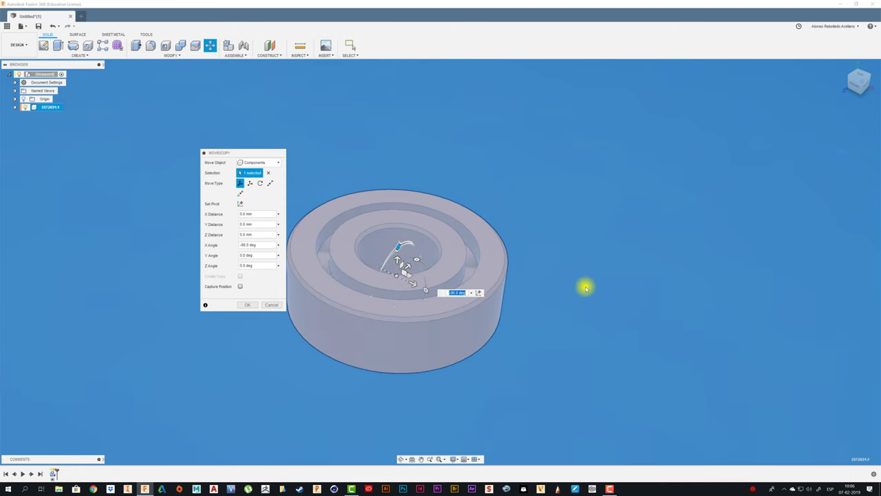
pyautogui.click(250, 306)
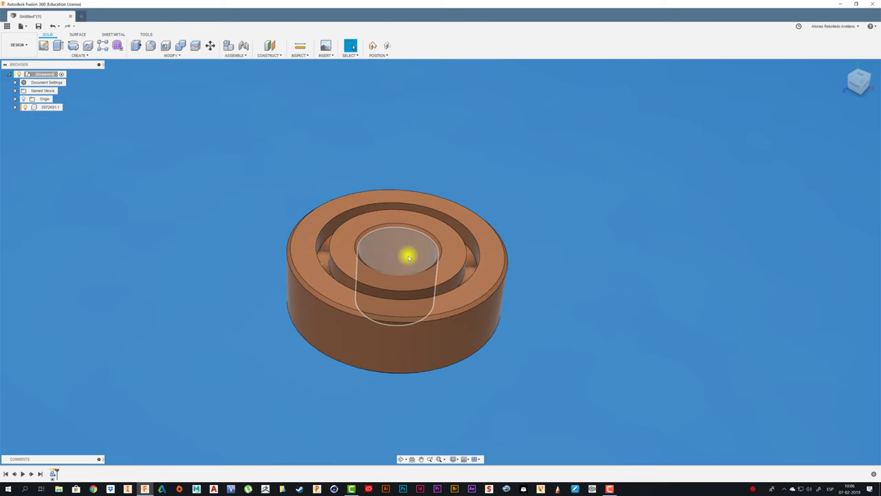
# Orbit to a tilted view of the bearing and toggle component colouring off and back on
pyautogui.click(841, 92)
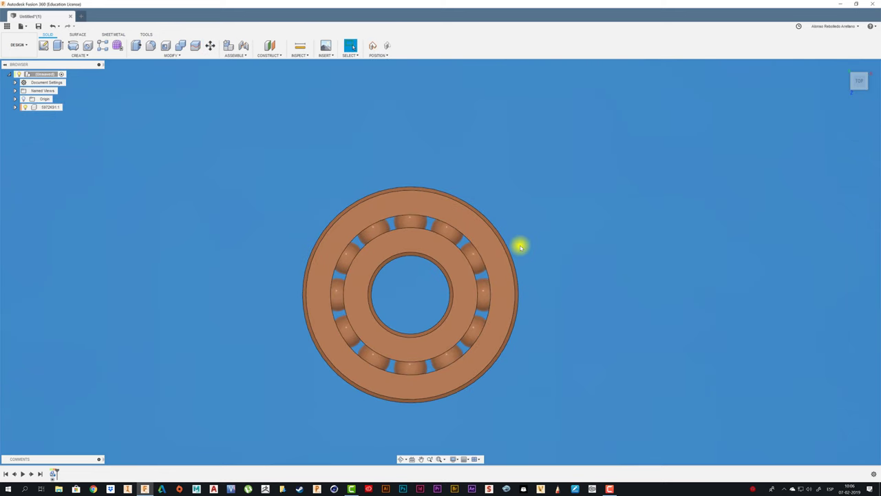
pyautogui.moveTo(521, 247)
pyautogui.keyDown('shift'); pyautogui.mouseDown(button='middle')
pyautogui.moveTo(455, 227)
pyautogui.moveTo(366, 172)
pyautogui.moveTo(279, 150)
pyautogui.moveTo(239, 164)
pyautogui.moveTo(230, 89)
pyautogui.mouseUp(button='middle'); pyautogui.keyUp('shift')
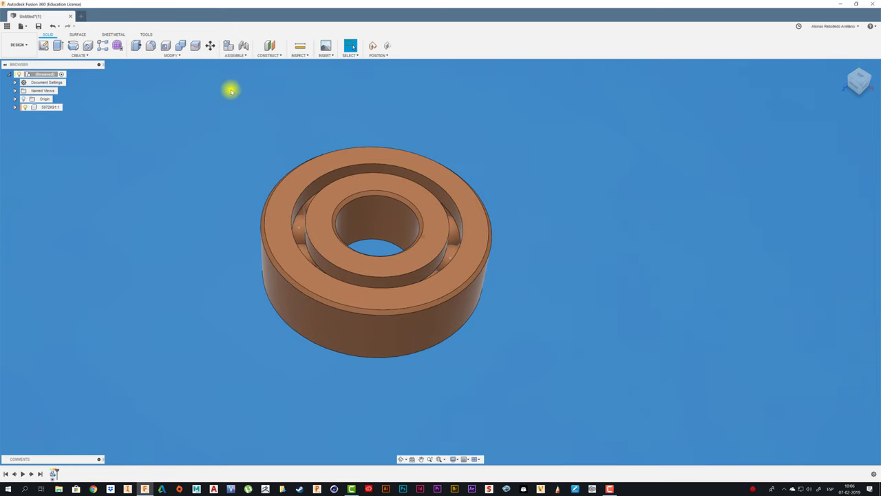
pyautogui.click(310, 55)
pyautogui.click(311, 130)
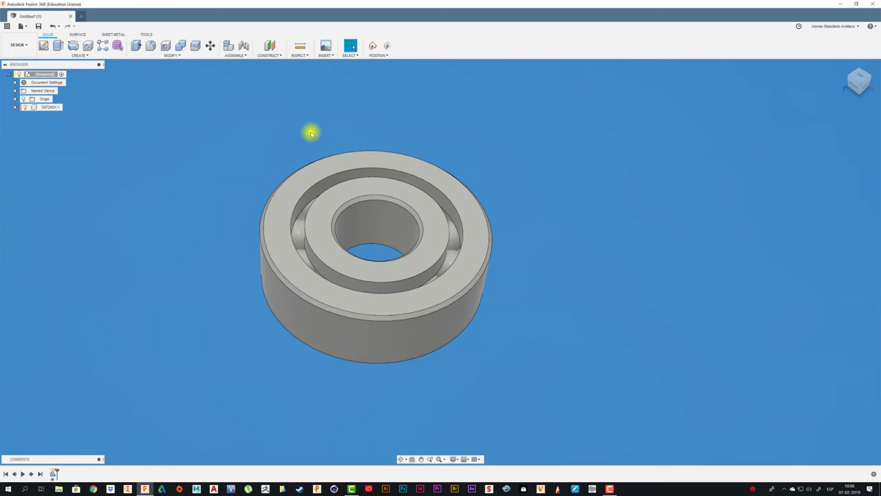
pyautogui.click(298, 57)
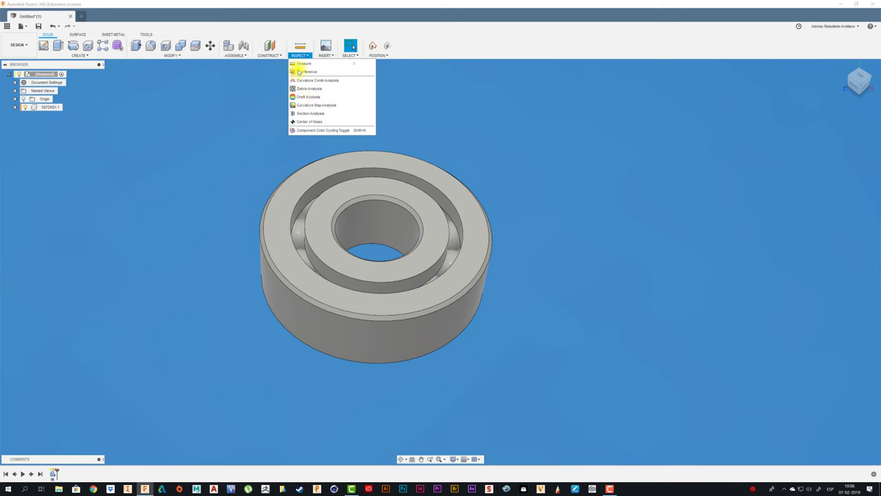
pyautogui.click(305, 130)
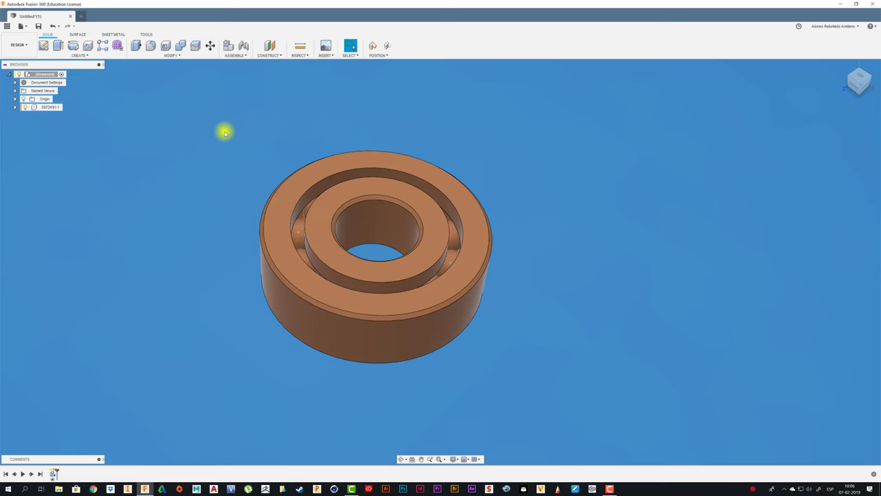
# Rename the bearing component in the Browser to 5972931
pyautogui.scroll(-2, 225, 133)
pyautogui.scroll(-2, 225, 132)
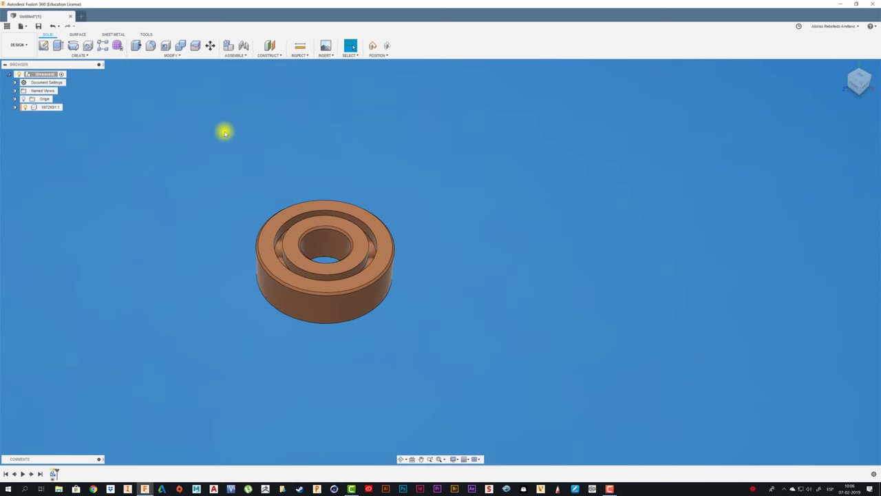
pyautogui.scroll(1, 225, 132)
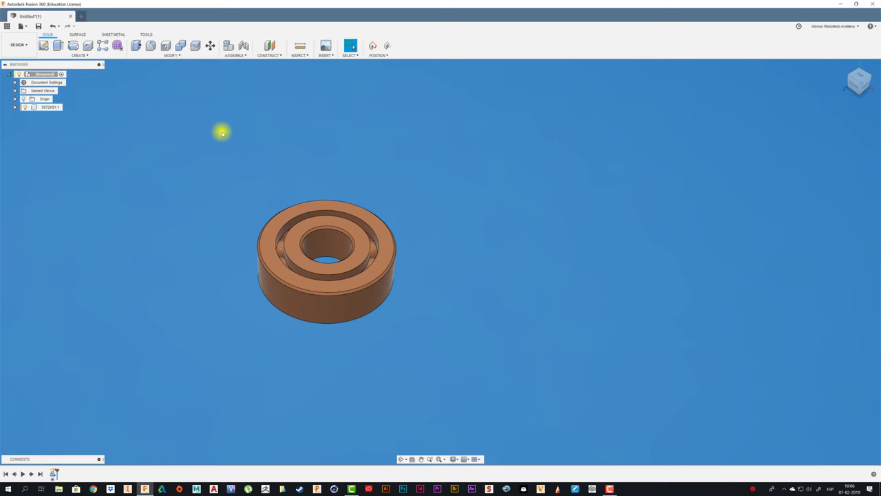
pyautogui.scroll(1, 223, 132)
pyautogui.scroll(-1, 222, 131)
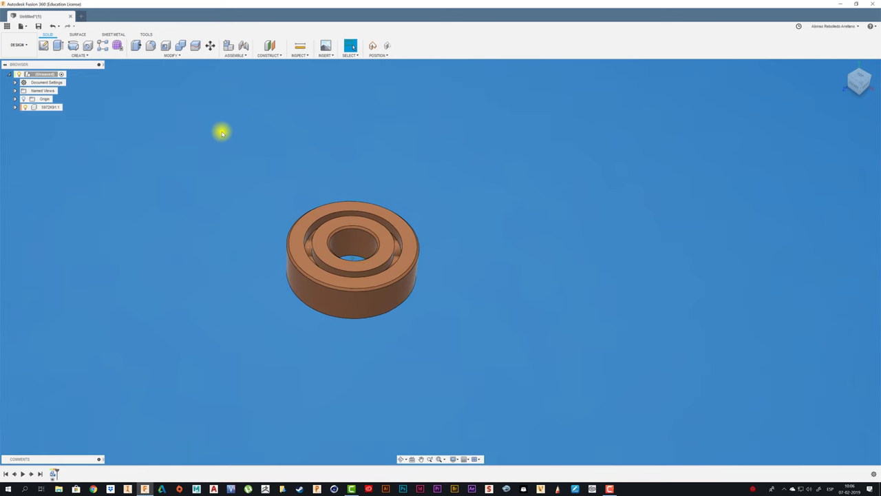
pyautogui.scroll(1, 223, 131)
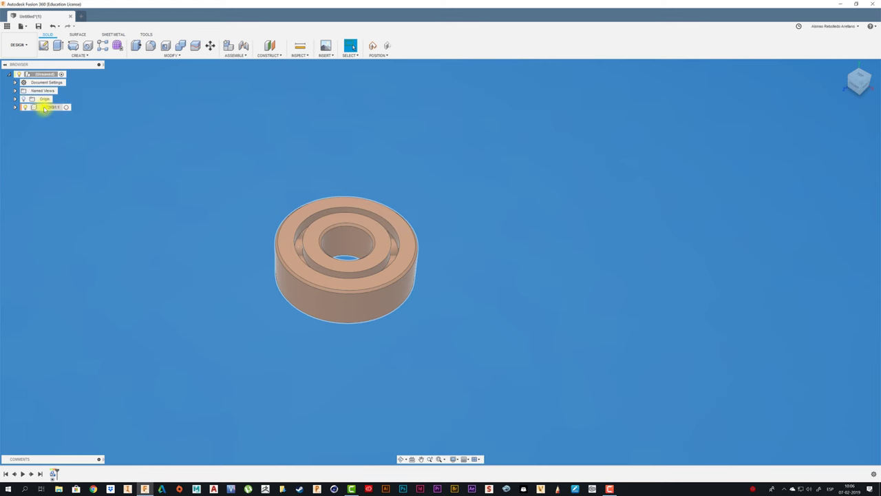
pyautogui.write('5972931')
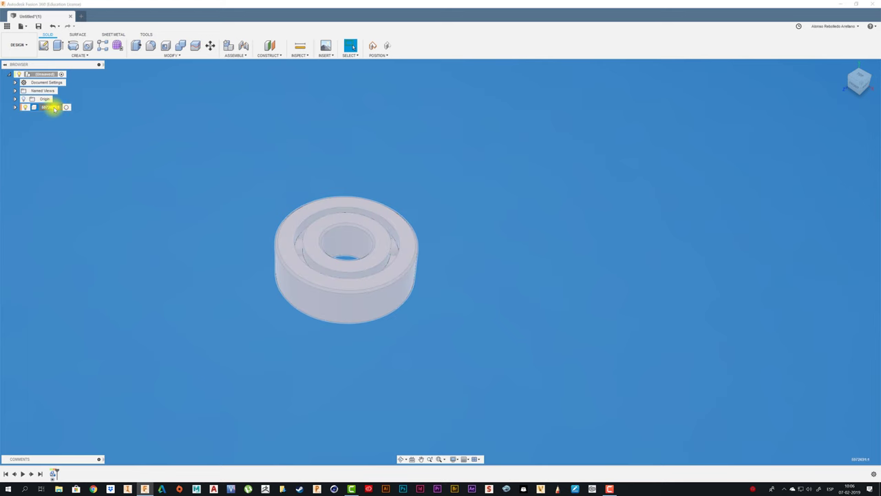
pyautogui.doubleClick(51, 107)
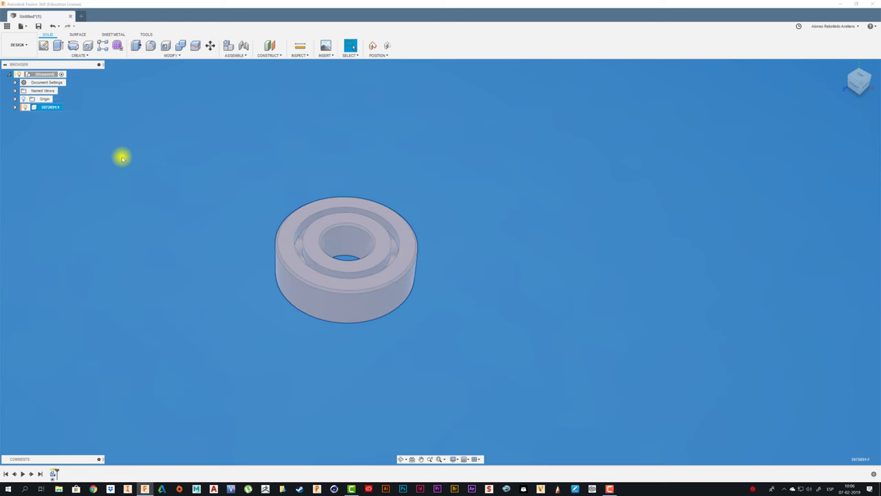
pyautogui.click(121, 157)
# Save the design as 'PAR ENGRANAJE RECTO' in PROYECTOS MECANICOS > master
pyautogui.click(39, 26)
pyautogui.write('PAR ENGRANAJE RECTO')
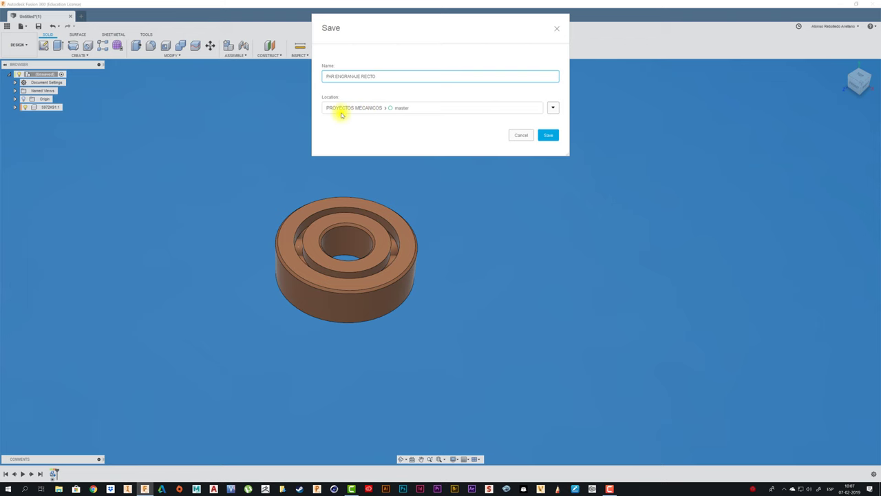
pyautogui.click(550, 135)
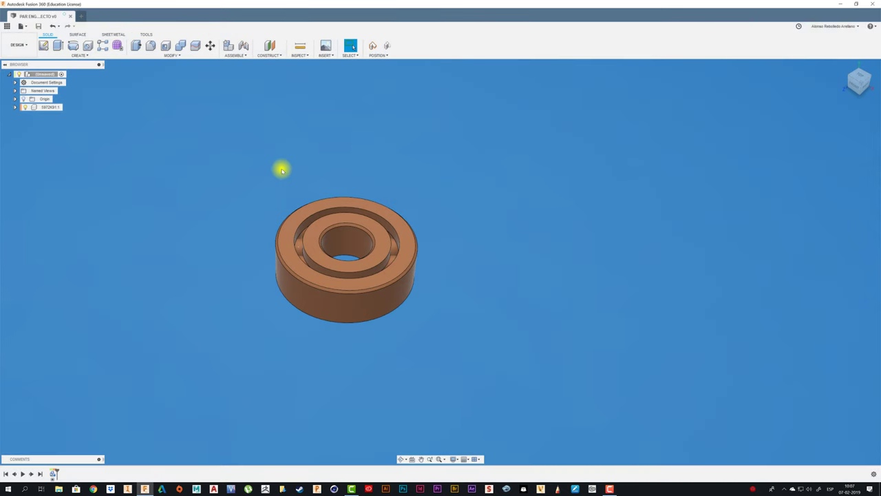
# Run the SpurGear sample script from the Scripts and Add-Ins manager
pyautogui.click(146, 35)
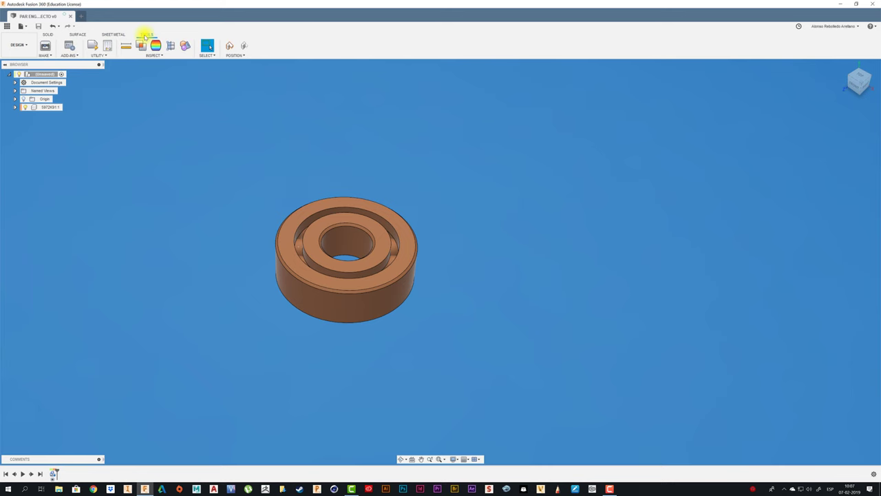
pyautogui.click(69, 55)
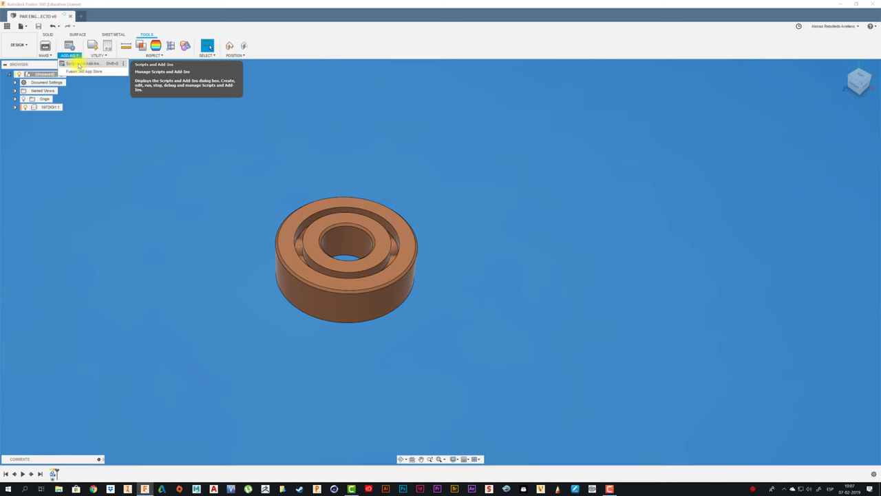
pyautogui.click(88, 63)
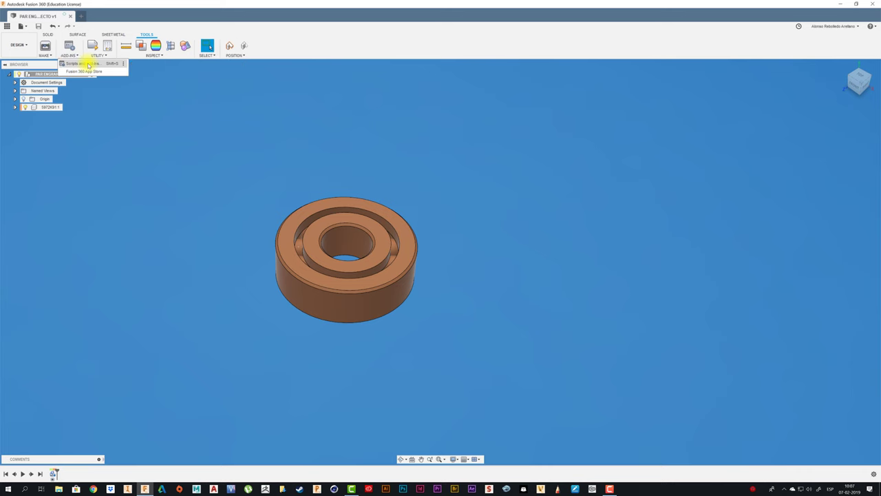
pyautogui.moveTo(589, 107); pyautogui.dragTo(514, 88)
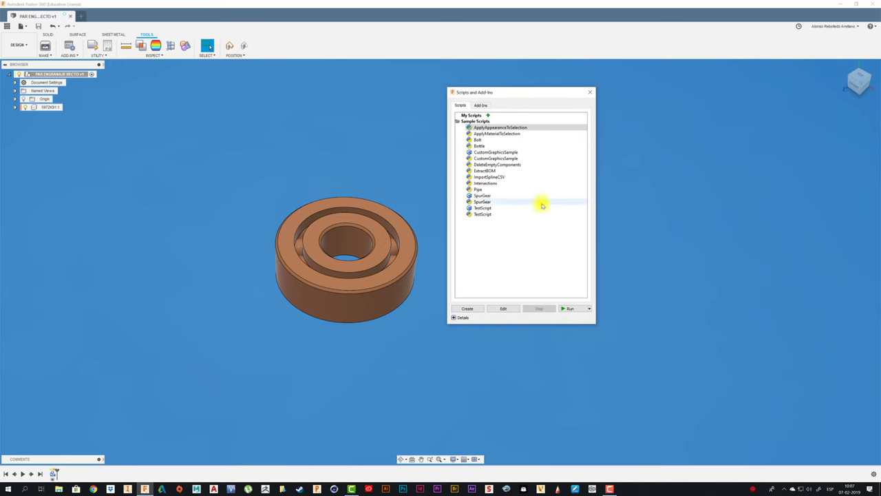
pyautogui.click(481, 196)
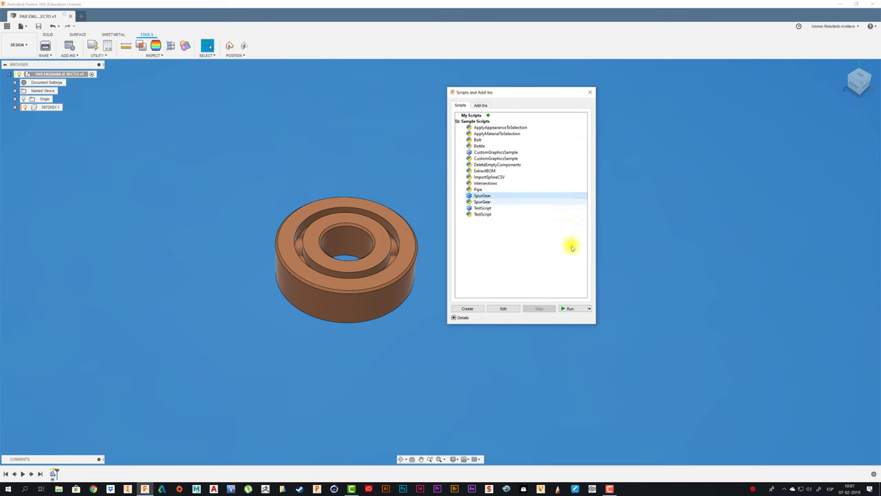
pyautogui.click(567, 309)
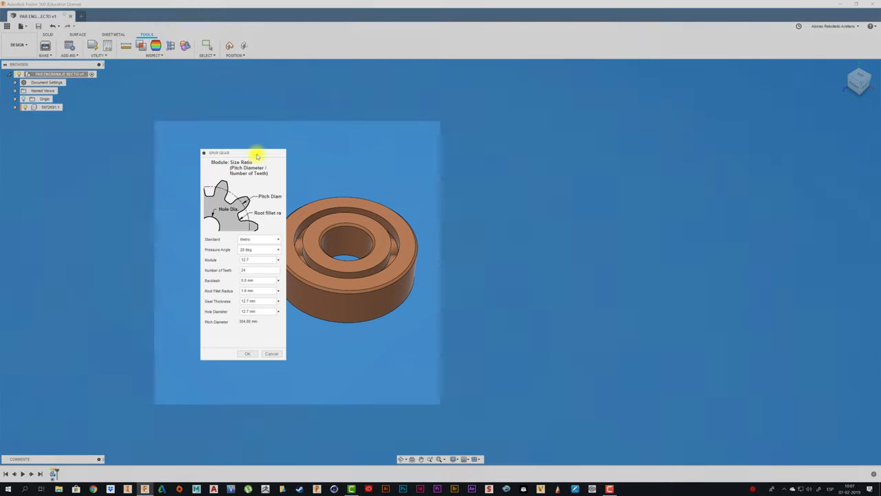
# Enter the Spur Gear parameters: module 3, 15 teeth, 22 mm hole diameter
pyautogui.moveTo(255, 152); pyautogui.dragTo(215, 129)
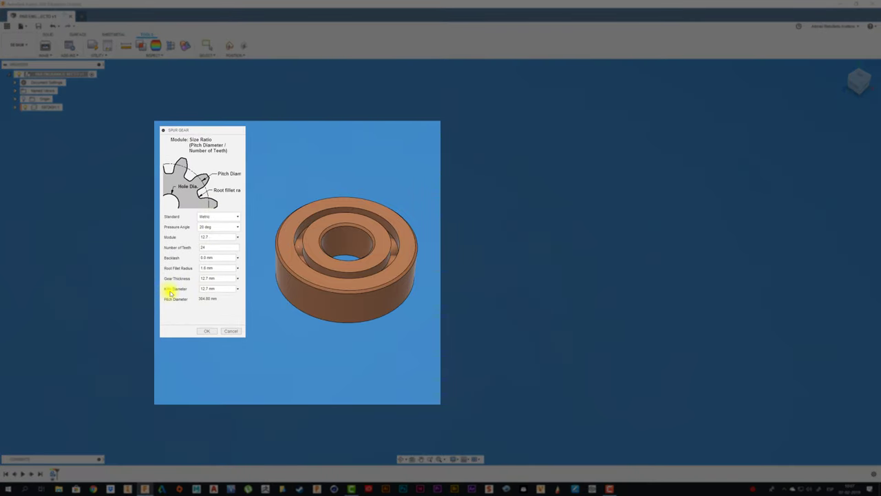
pyautogui.click(211, 288)
pyautogui.write('12.7')
pyautogui.write('5')
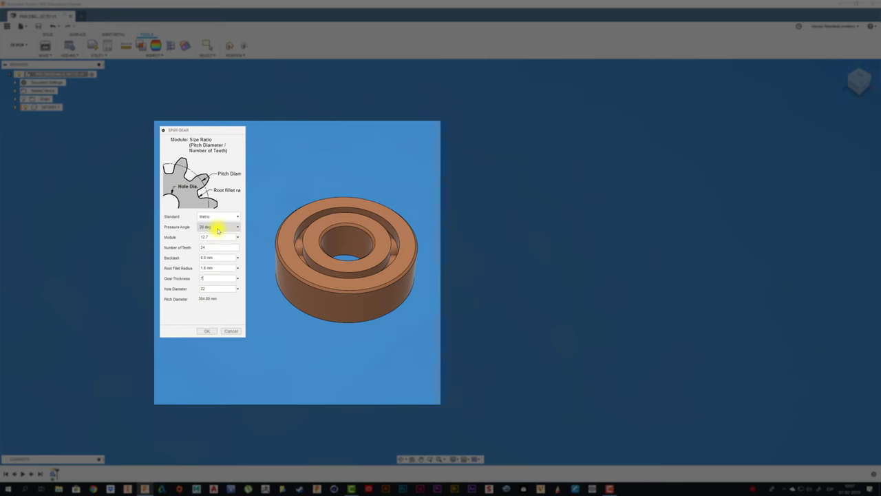
pyautogui.click(239, 239)
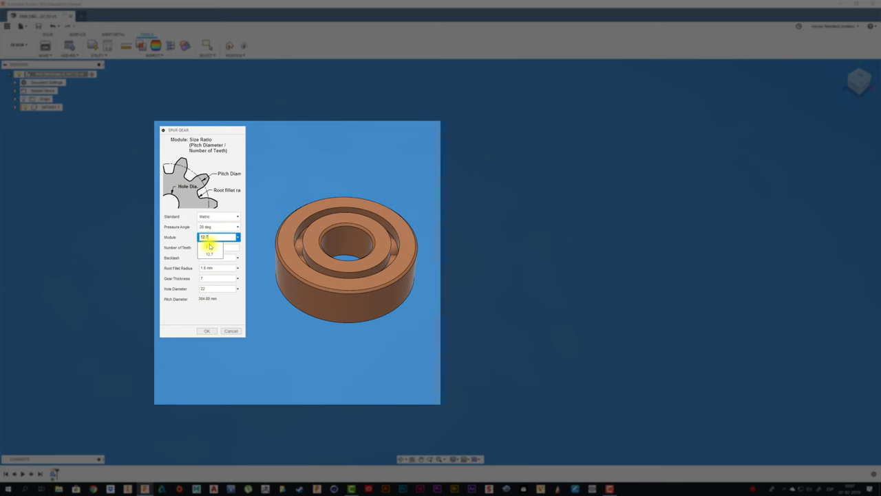
pyautogui.click(210, 247)
pyautogui.write('15')
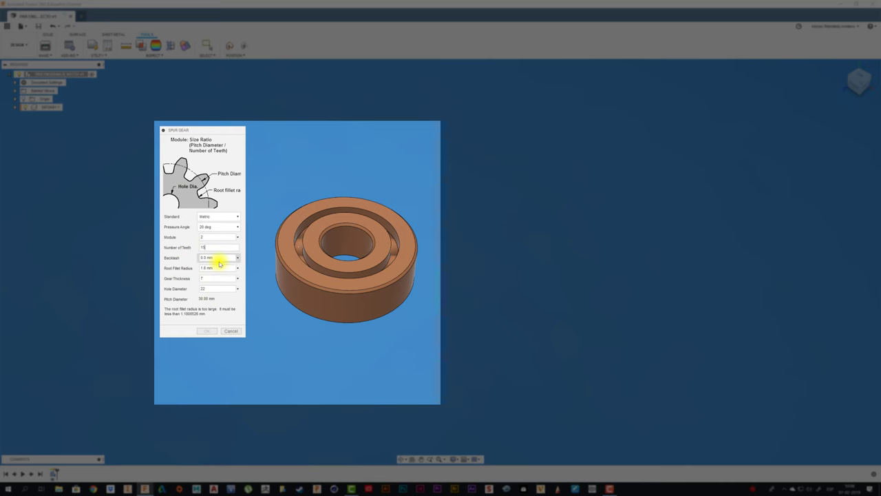
pyautogui.doubleClick(206, 288)
pyautogui.click(210, 245)
pyautogui.write('3')
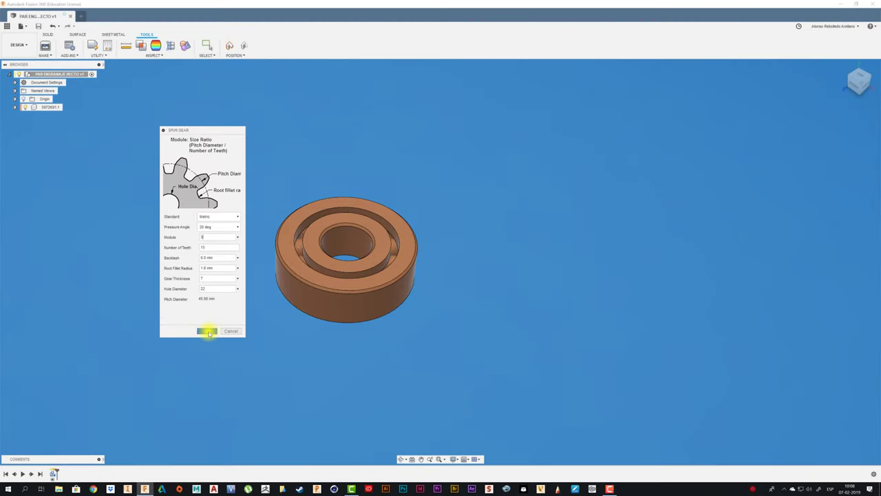
# Generate the gear, drag it right of the bearing, and start a joint keeping that position
pyautogui.click(207, 331)
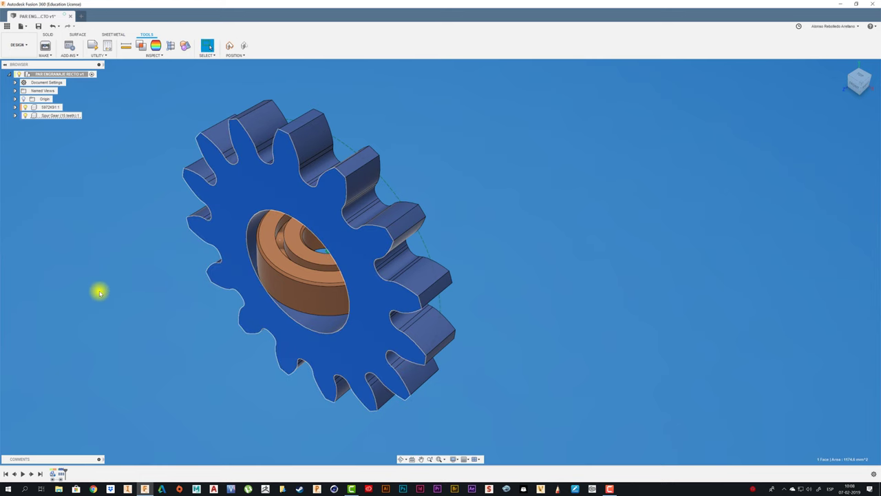
pyautogui.moveTo(324, 226); pyautogui.dragTo(565, 185)
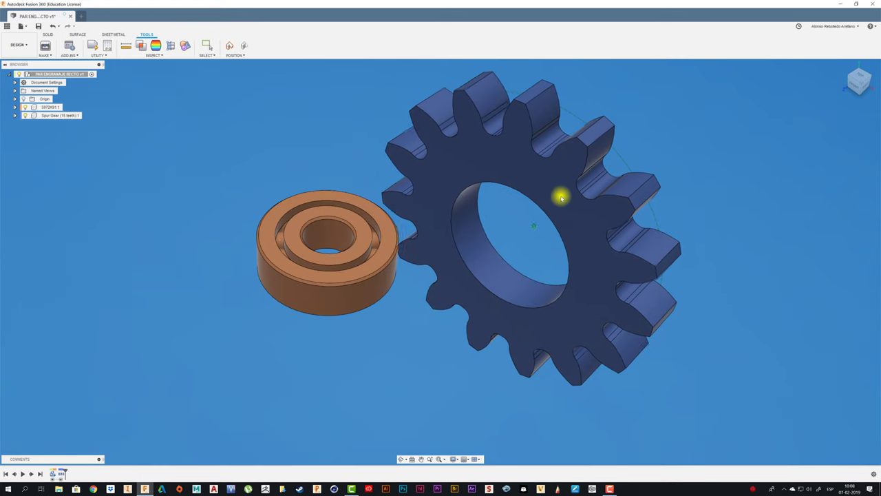
pyautogui.scroll(-1, 385, 325)
pyautogui.scroll(-1, 357, 344)
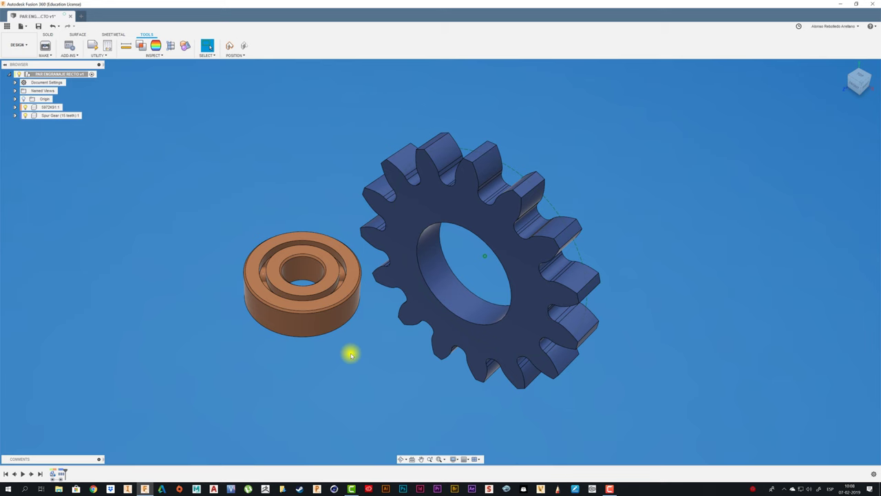
pyautogui.press('j')
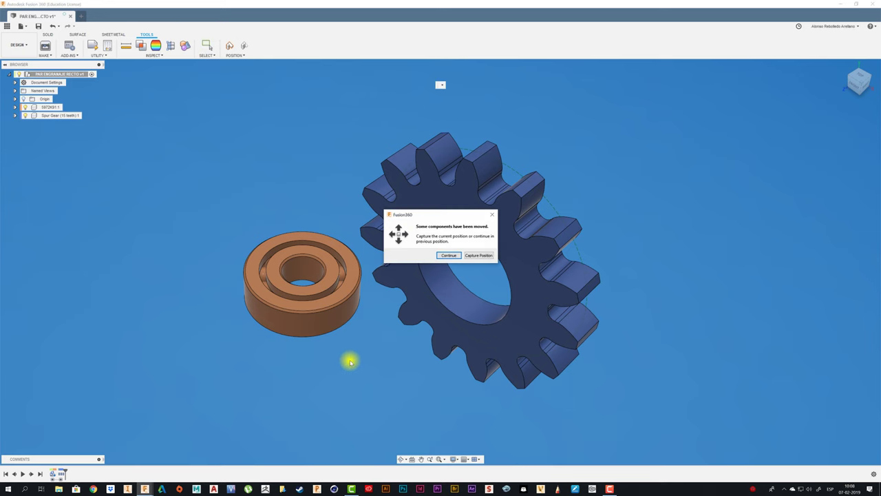
pyautogui.moveTo(420, 213); pyautogui.dragTo(237, 142)
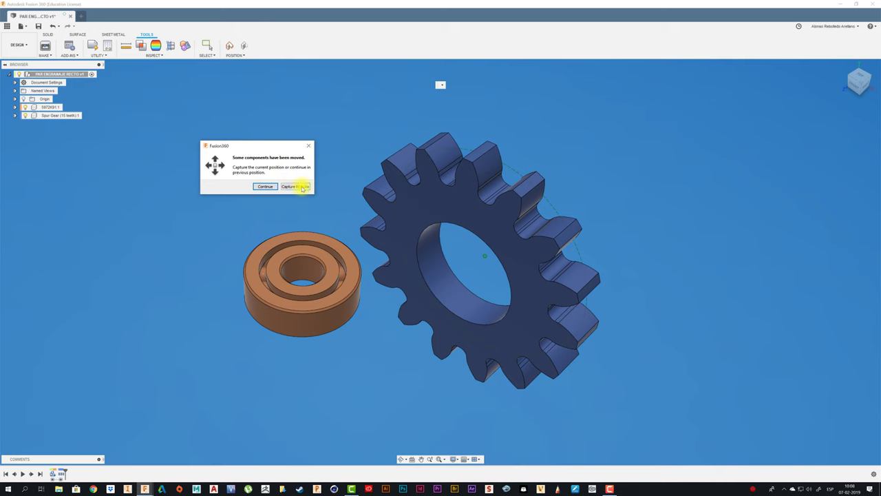
pyautogui.click(301, 186)
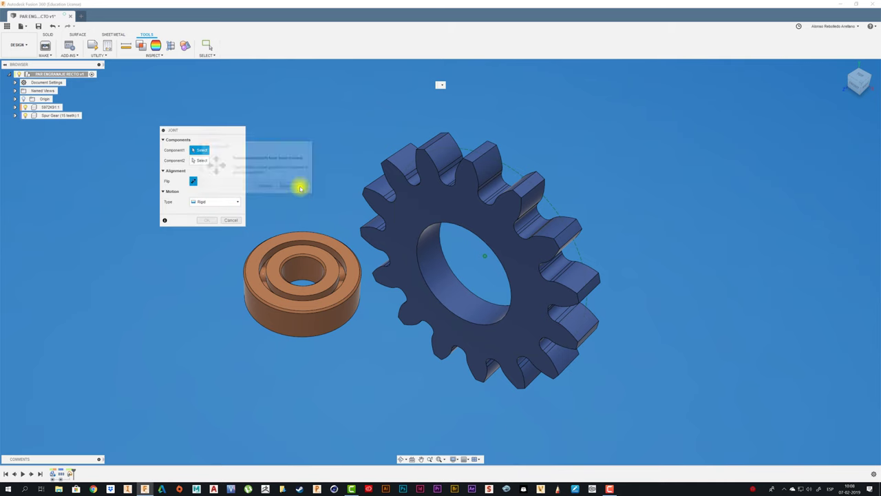
# Join the gear's bore to the bearing's outer edge with a rigid joint
pyautogui.click(441, 303)
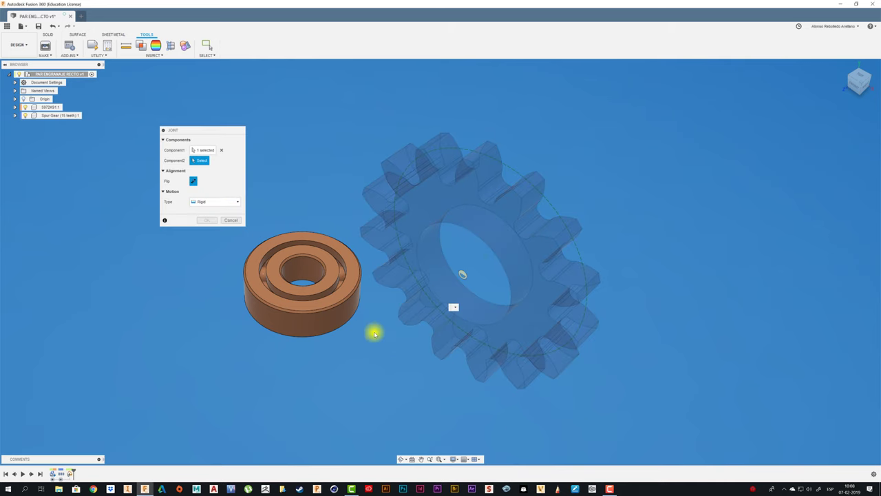
pyautogui.scroll(4, 345, 299)
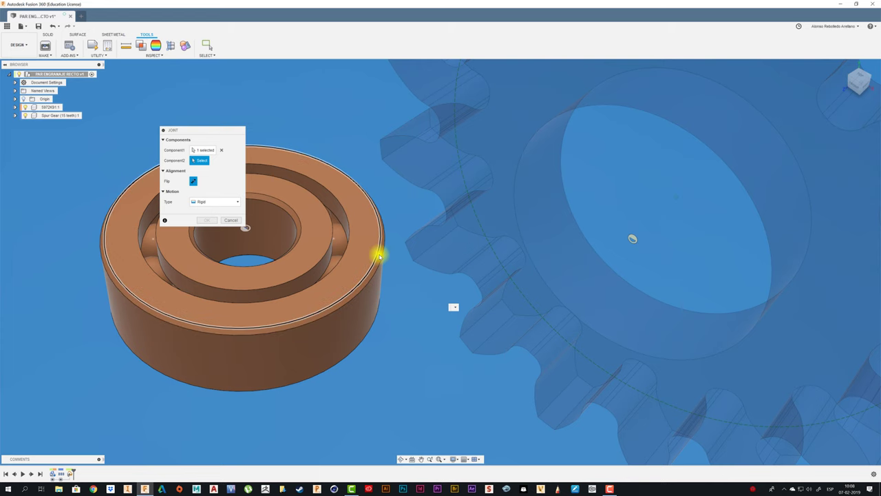
pyautogui.click(374, 279)
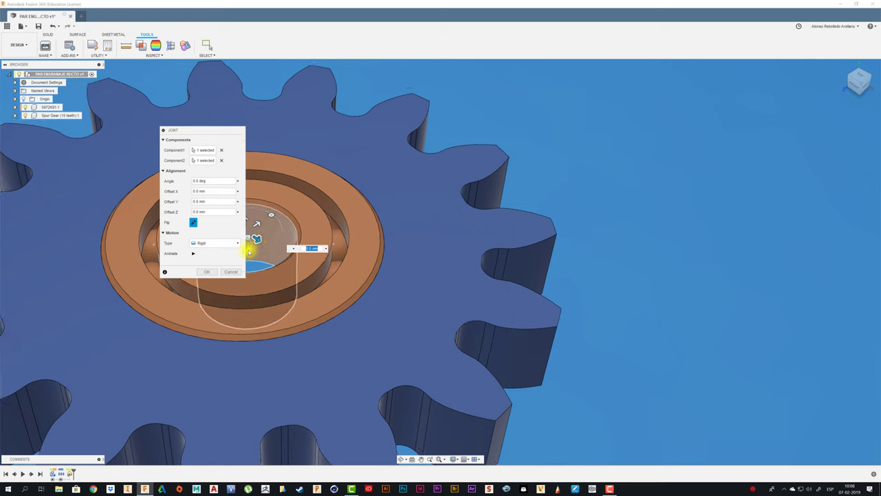
pyautogui.click(208, 271)
pyautogui.scroll(-5, 291, 256)
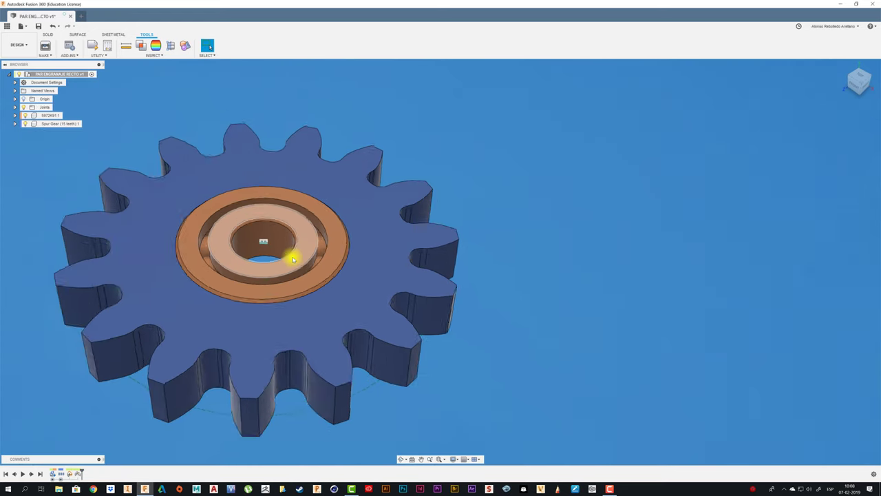
pyautogui.moveTo(410, 209)
pyautogui.keyDown('shift'); pyautogui.mouseDown(button='middle')
pyautogui.moveTo(679, 152)
pyautogui.moveTo(610, 264)
pyautogui.moveTo(321, 170)
pyautogui.moveTo(542, 175)
pyautogui.moveTo(439, 181)
pyautogui.moveTo(324, 223)
pyautogui.moveTo(494, 199)
pyautogui.moveTo(385, 182)
pyautogui.moveTo(360, 191)
pyautogui.mouseUp(button='middle'); pyautogui.keyUp('shift')
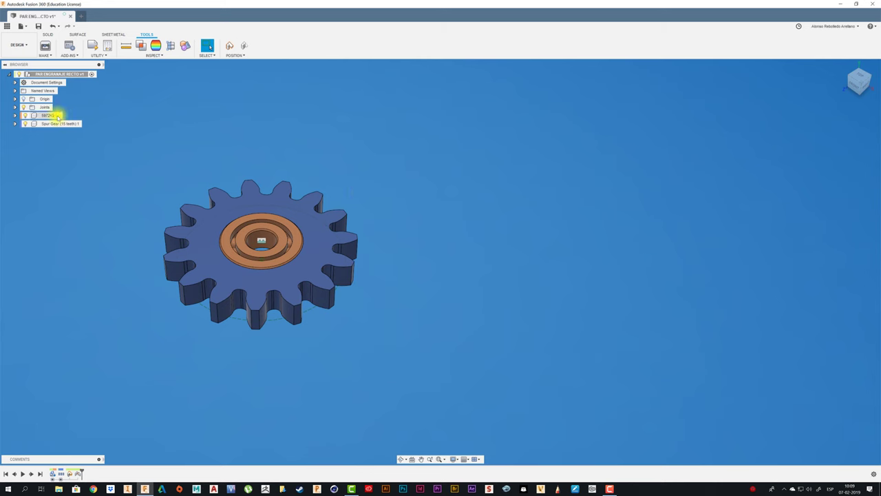
# Copy the bearing and spur gear and move the copy 85.4 mm along Y
pyautogui.click(55, 115)
pyautogui.keyDown('ctrl'); pyautogui.click(58, 123); pyautogui.keyUp('ctrl')
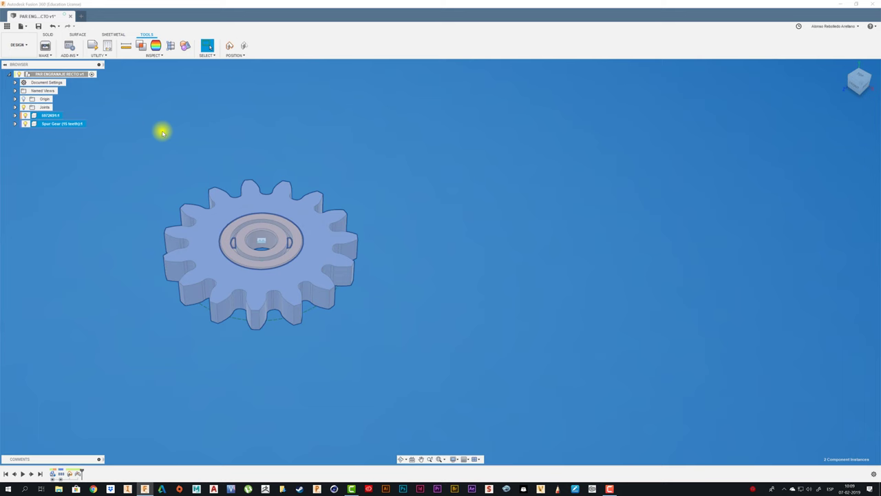
pyautogui.press('j')
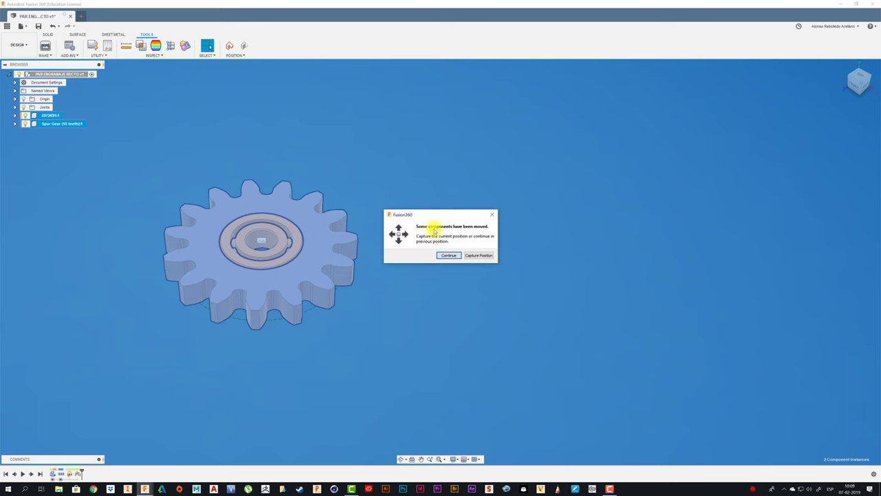
pyautogui.click(475, 257)
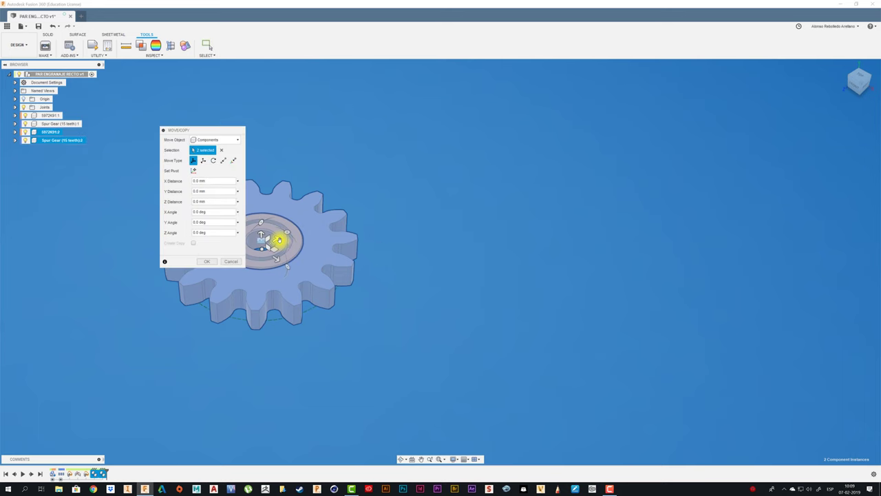
pyautogui.moveTo(279, 241); pyautogui.dragTo(468, 142)
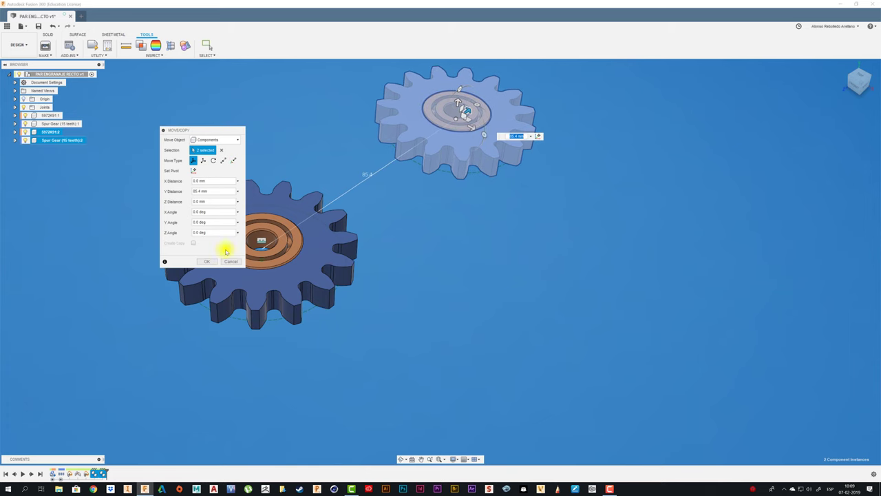
pyautogui.click(212, 262)
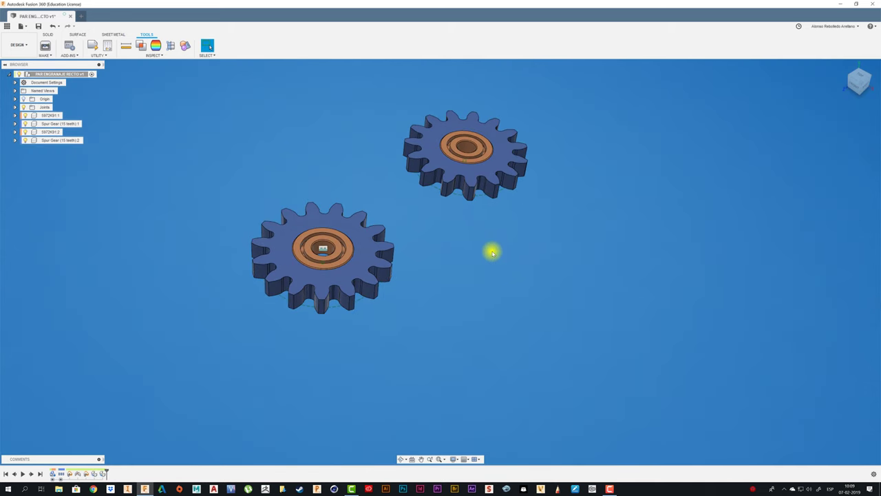
# Pull the copied gear off its bearing and set it beside the bearing
pyautogui.keyDown('shift'); pyautogui.moveTo(492, 245); pyautogui.dragTo(487, 198, button='middle'); pyautogui.keyUp('shift')
pyautogui.moveTo(482, 167); pyautogui.dragTo(592, 261)
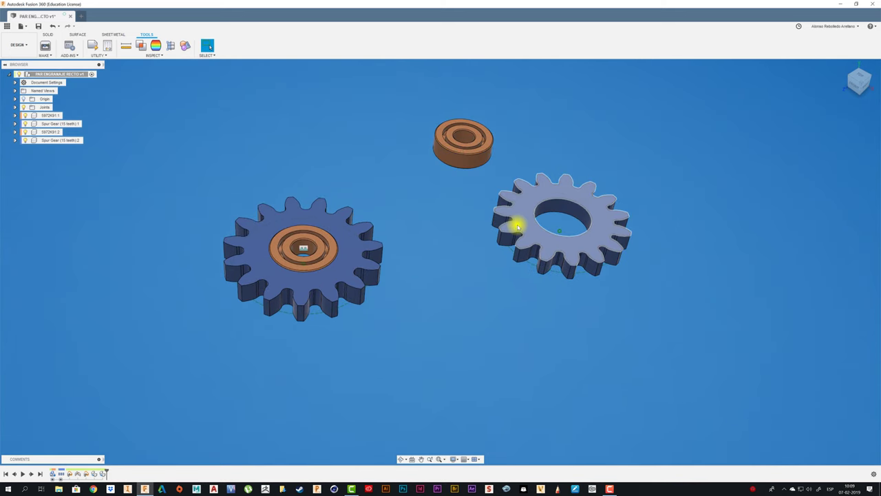
pyautogui.moveTo(472, 164); pyautogui.dragTo(574, 165)
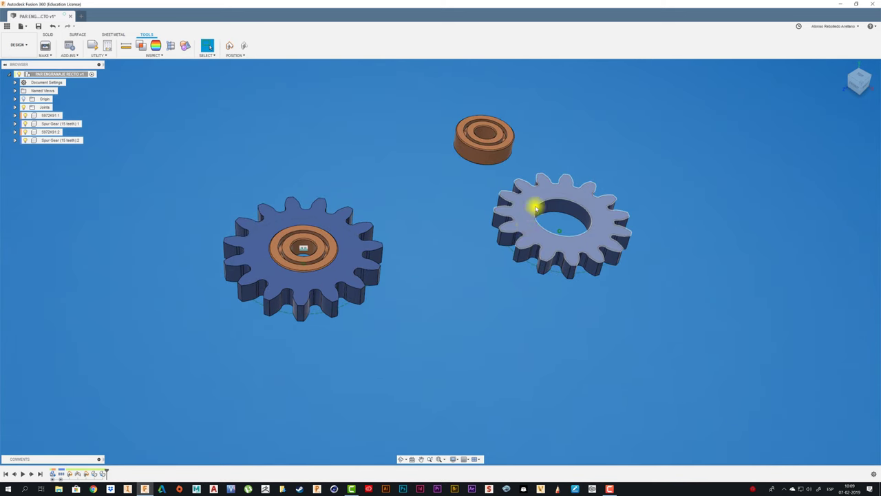
pyautogui.moveTo(535, 202); pyautogui.dragTo(553, 153)
pyautogui.moveTo(466, 243); pyautogui.dragTo(442, 258, button='middle')
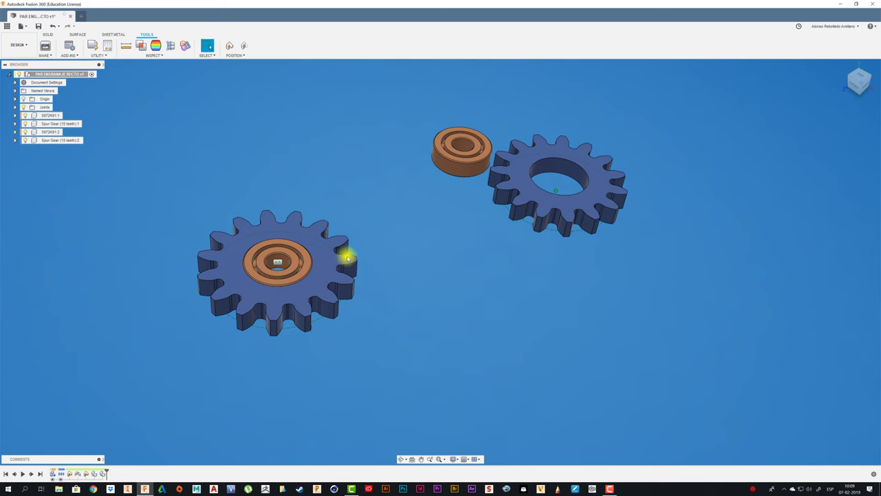
pyautogui.moveTo(349, 260); pyautogui.dragTo(336, 275)
pyautogui.press('Escape')
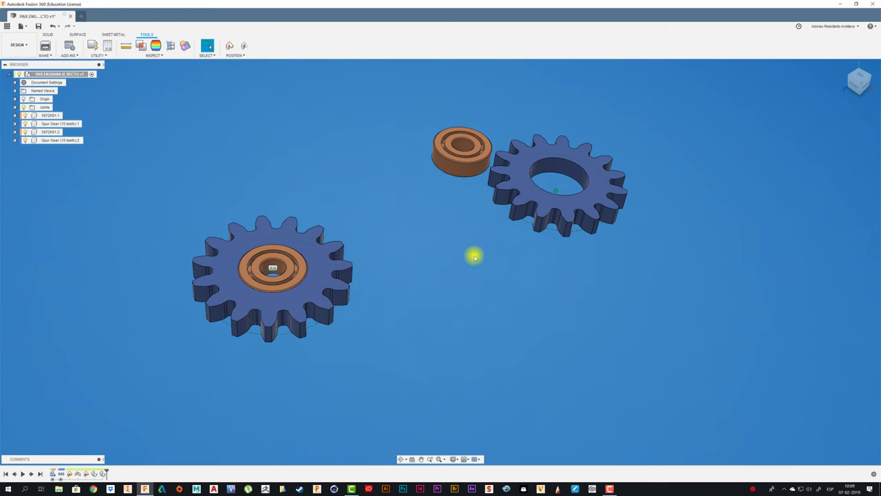
pyautogui.moveTo(479, 239); pyautogui.dragTo(467, 255, button='middle')
pyautogui.scroll(2, 522, 211)
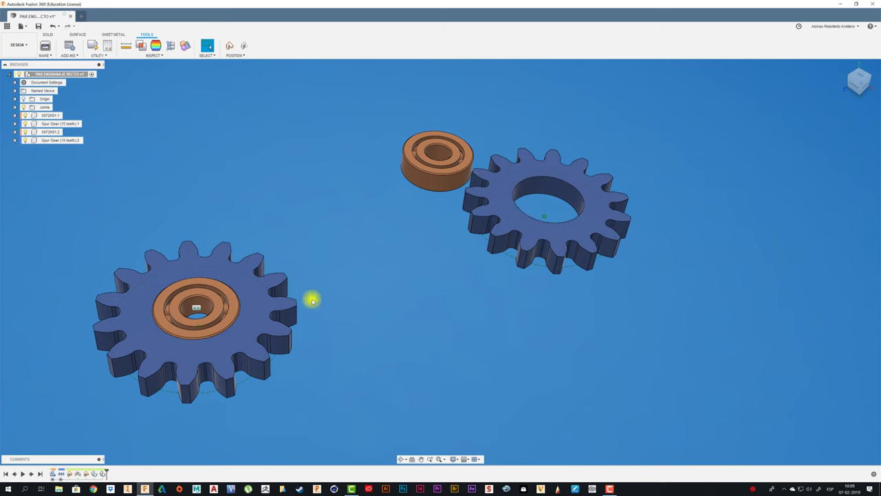
# Rigidly join the right gear's bore to its bearing
pyautogui.click(255, 293)
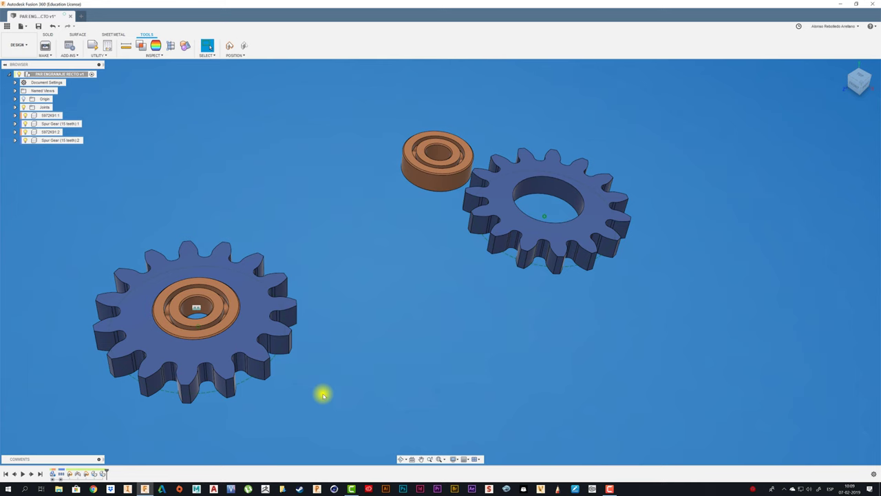
pyautogui.press('j')
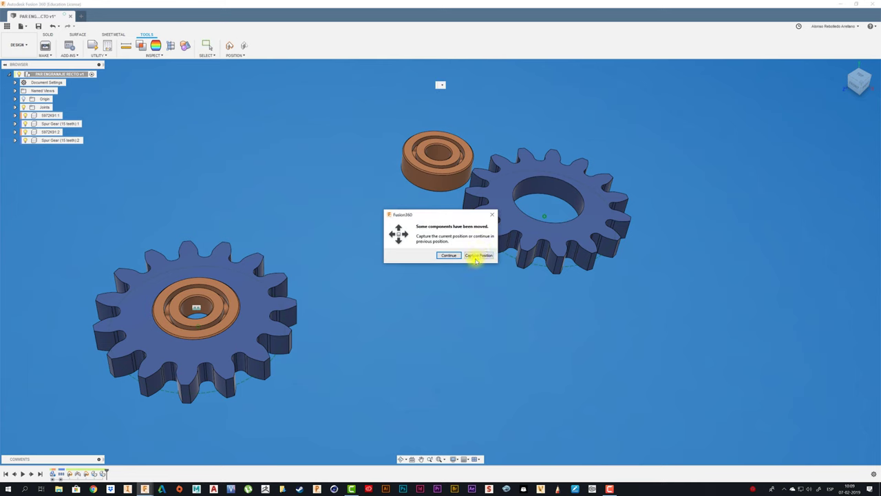
pyautogui.click(477, 256)
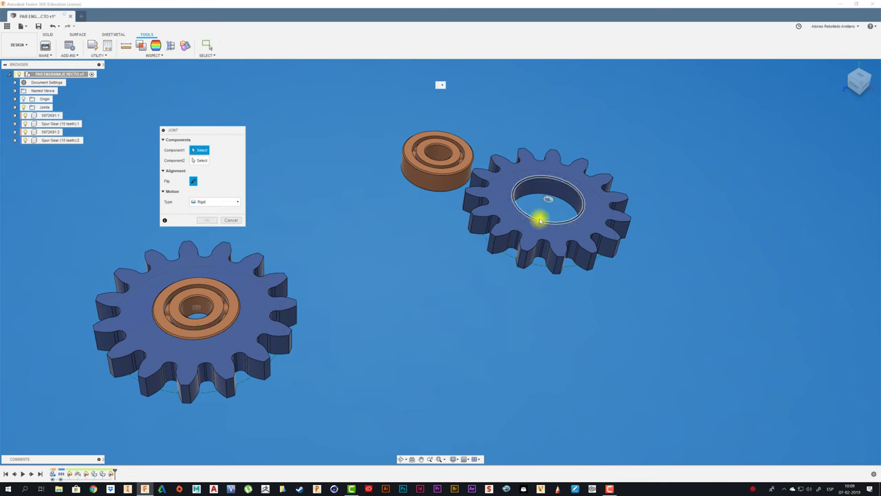
pyautogui.click(539, 221)
pyautogui.scroll(3, 462, 162)
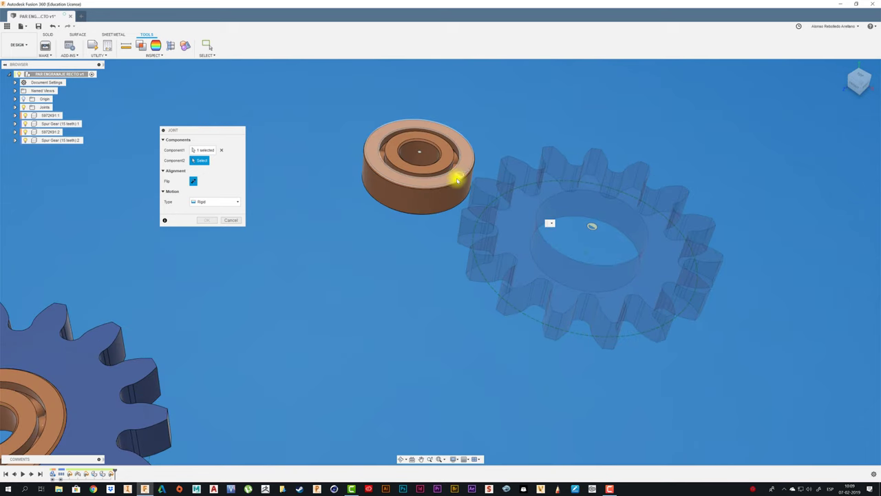
pyautogui.click(448, 187)
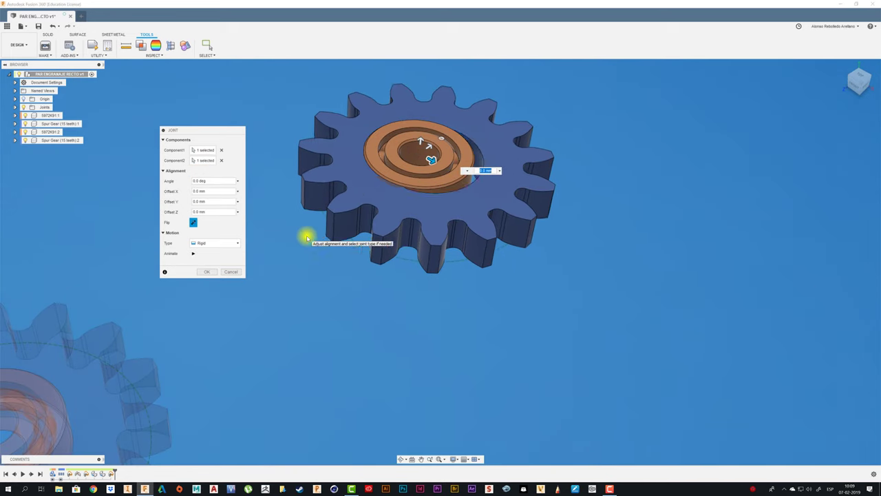
pyautogui.click(210, 272)
pyautogui.scroll(-3, 518, 279)
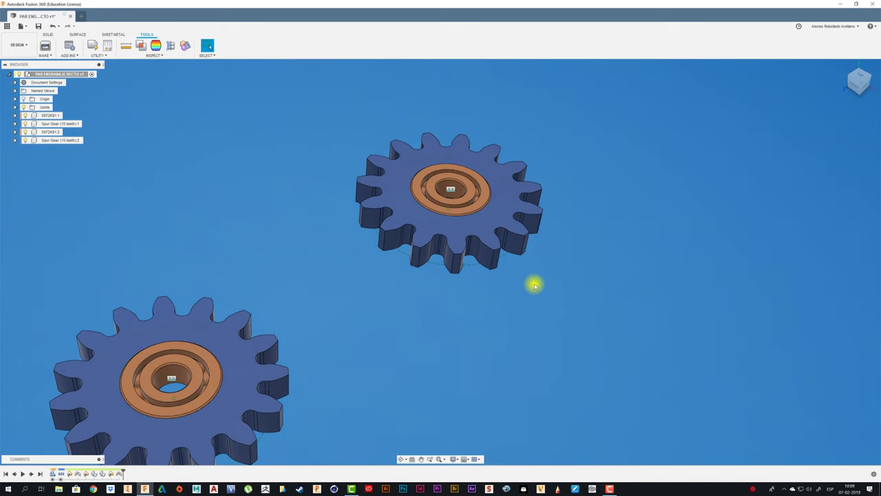
pyautogui.scroll(-3, 530, 273)
# View the gears from the top and place the upper gear beside the other one
pyautogui.moveTo(534, 271); pyautogui.dragTo(536, 254, button='middle')
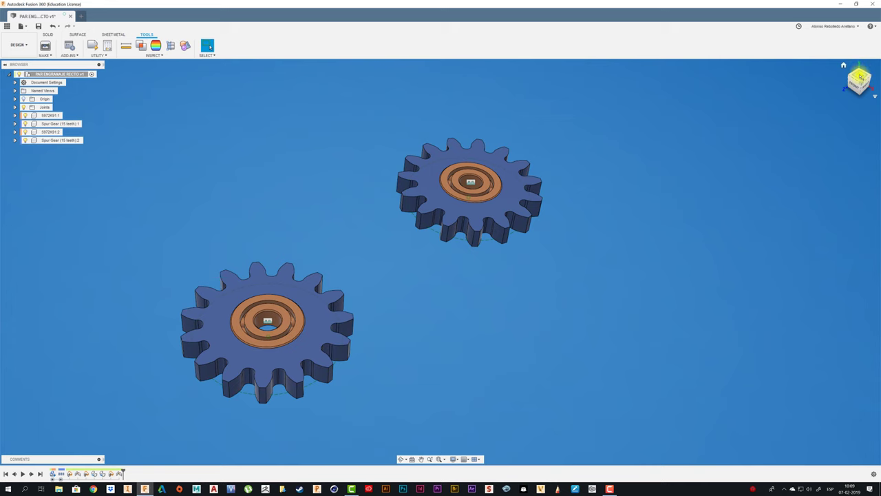
pyautogui.click(860, 77)
pyautogui.moveTo(529, 260); pyautogui.dragTo(336, 138, button='middle')
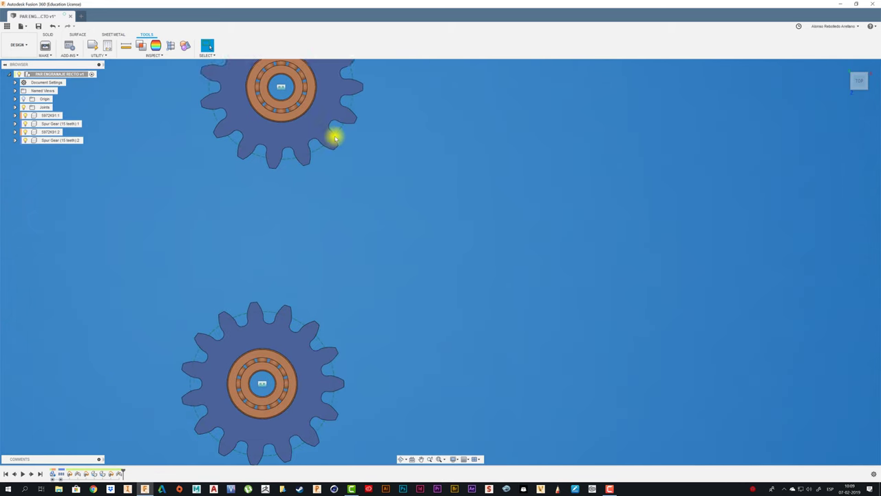
pyautogui.moveTo(336, 138); pyautogui.dragTo(523, 390)
pyautogui.moveTo(371, 390); pyautogui.dragTo(398, 303, button='middle')
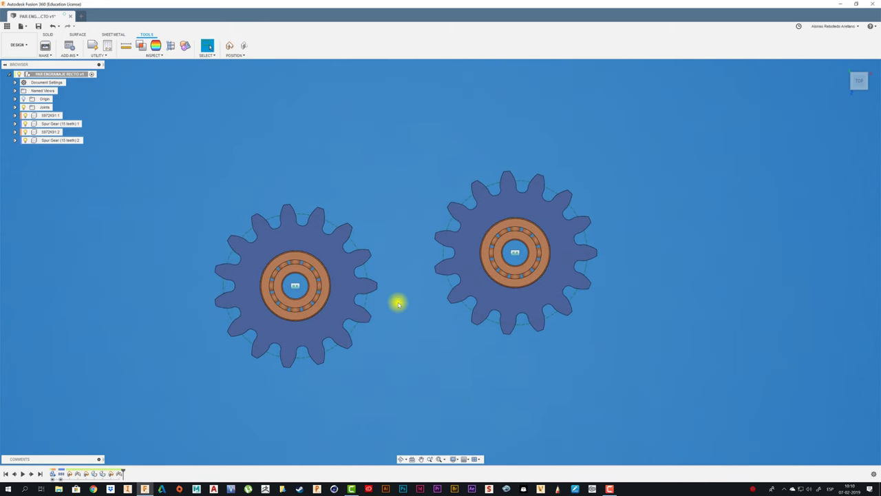
pyautogui.scroll(2, 398, 303)
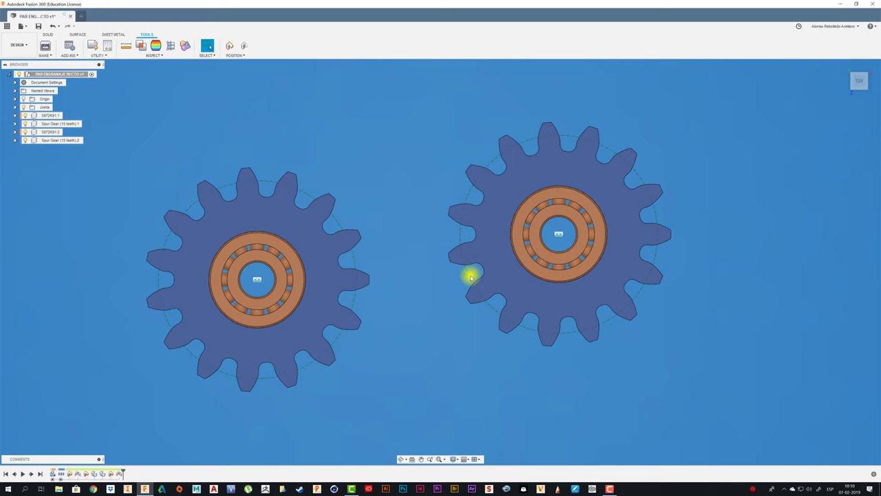
# Try meshing the right gear against the left gear, then pull it away again
pyautogui.click(501, 286)
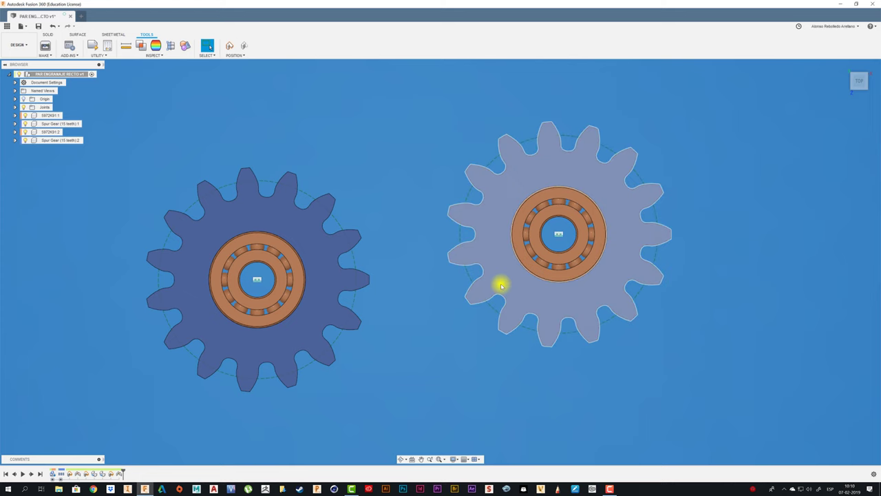
pyautogui.moveTo(504, 282); pyautogui.dragTo(329, 173)
pyautogui.scroll(3, 321, 203)
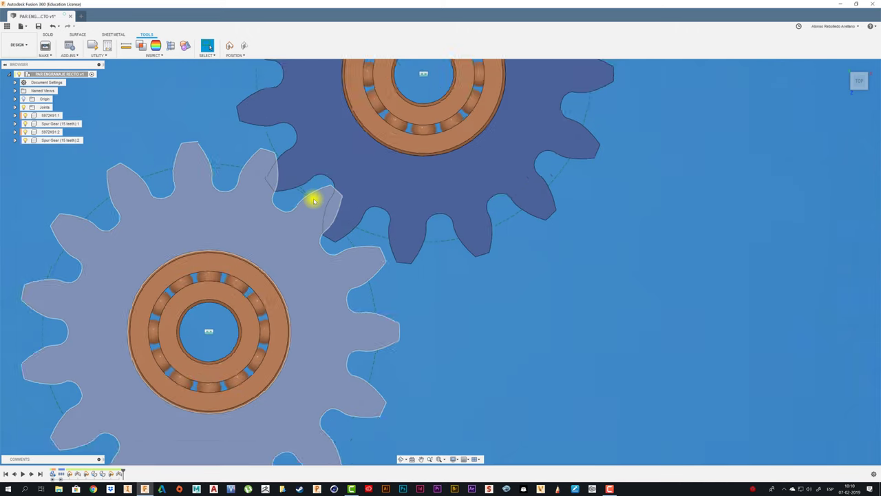
pyautogui.scroll(3, 313, 197)
pyautogui.scroll(-2, 453, 181)
pyautogui.scroll(-4, 453, 182)
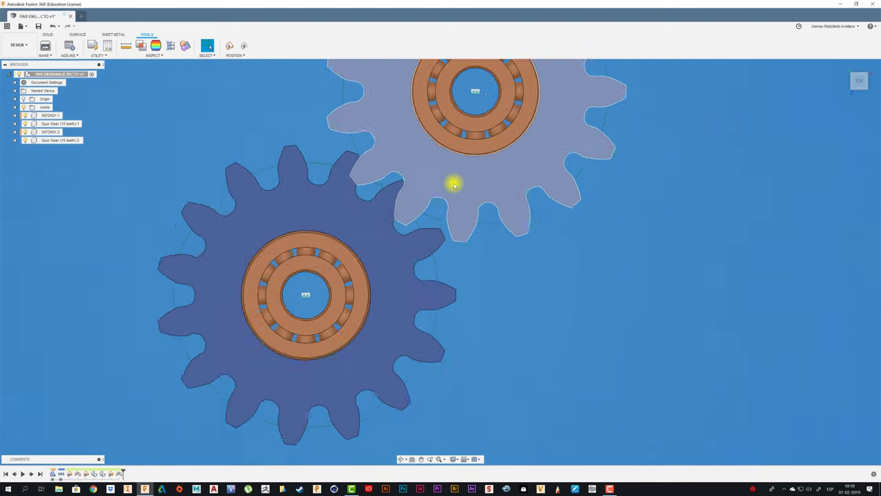
pyautogui.scroll(-2, 455, 183)
pyautogui.moveTo(457, 184)
pyautogui.mouseDown()
pyautogui.moveTo(484, 436)
pyautogui.moveTo(466, 441)
pyautogui.moveTo(471, 448)
pyautogui.moveTo(531, 314)
pyautogui.moveTo(506, 319)
pyautogui.moveTo(520, 322)
pyautogui.mouseUp()
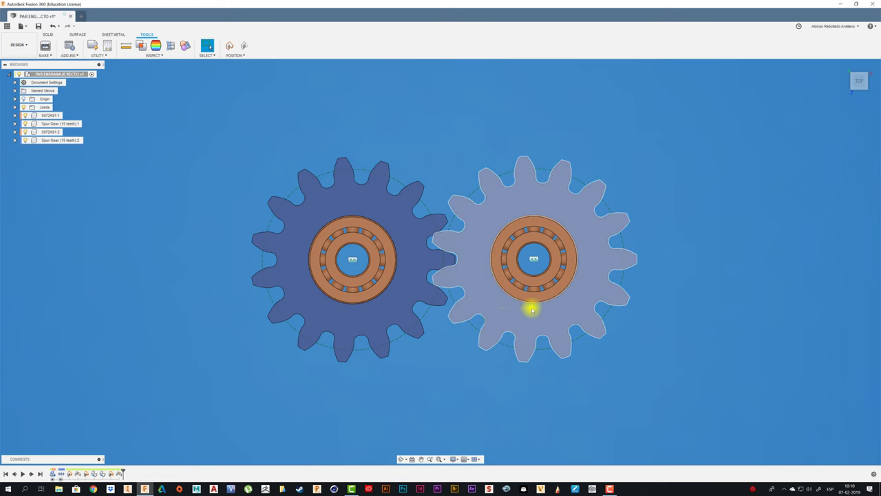
pyautogui.moveTo(531, 307); pyautogui.dragTo(515, 338)
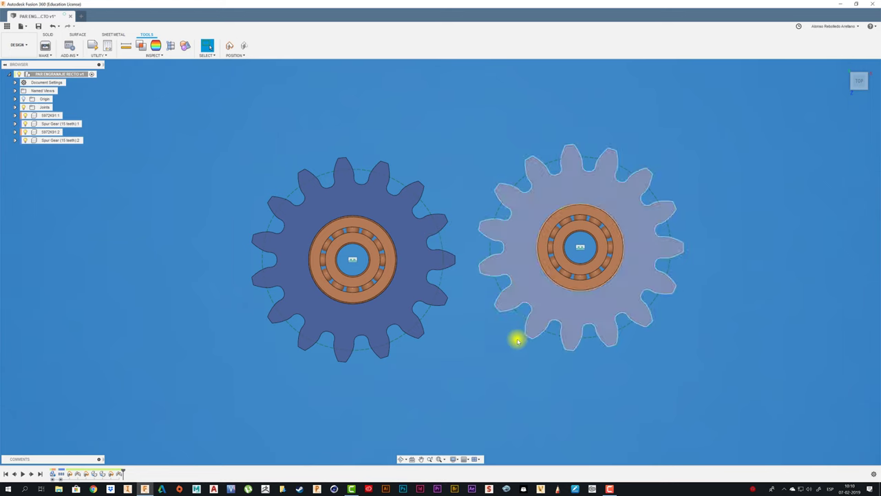
# Check the left gear's pitch circle radius, then undo the trial gear moves
pyautogui.click(399, 339)
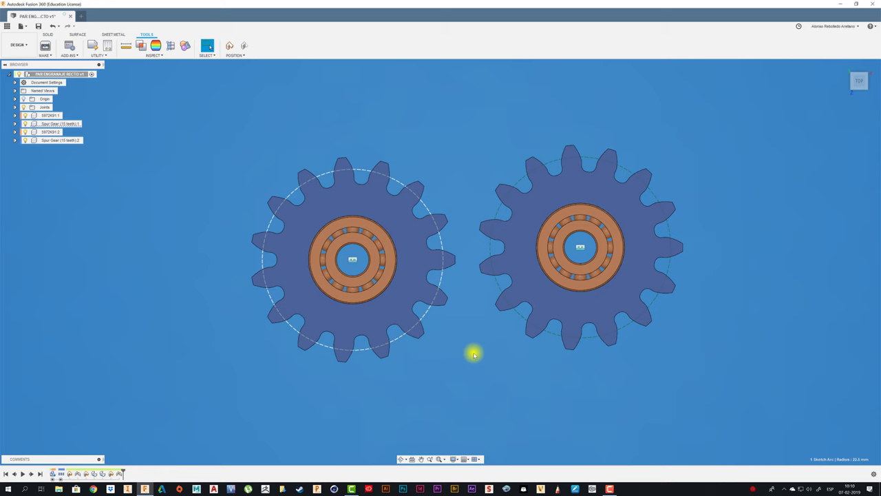
pyautogui.moveTo(531, 289); pyautogui.dragTo(490, 296)
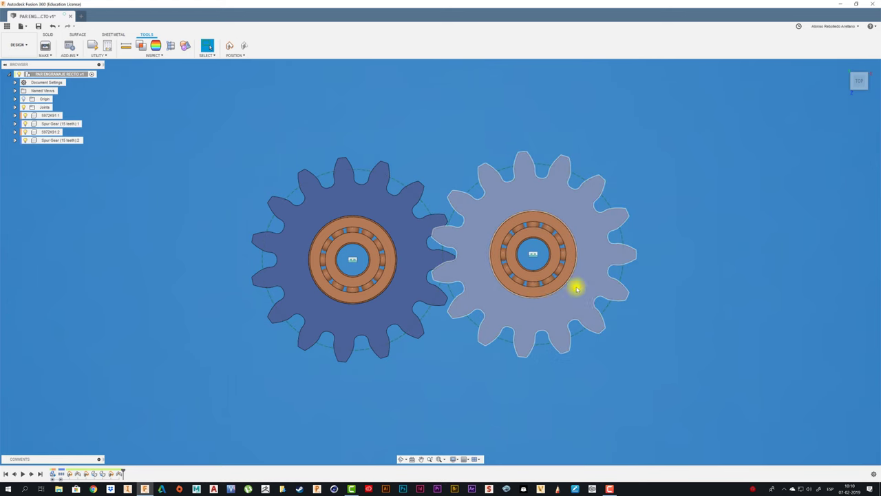
pyautogui.hotkey('ctrl', 'z')
pyautogui.hotkey('ctrl', 'z')
pyautogui.hotkey('ctrl', 'z')
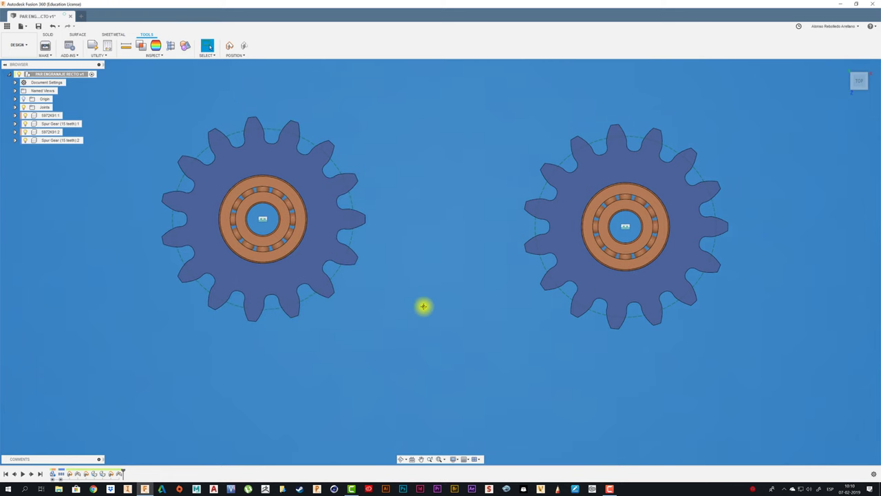
pyautogui.hotkey('ctrl', 'z')
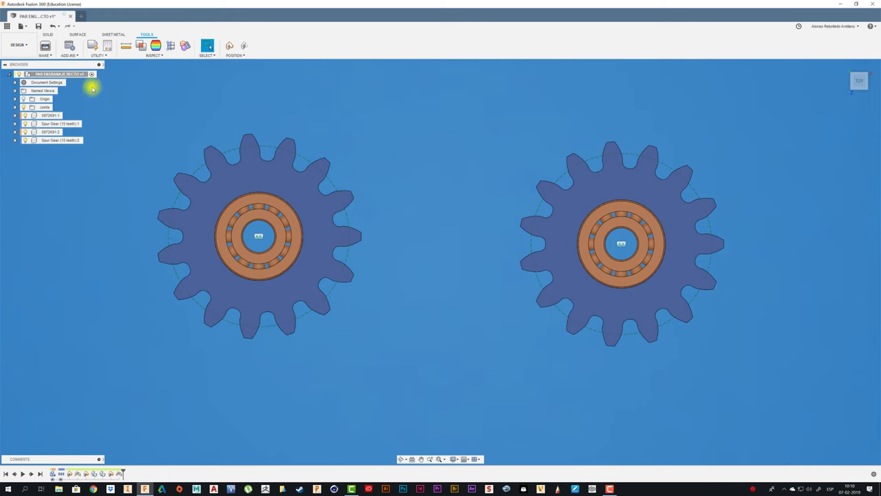
# Start a new sketch on the XZ ground plane, capturing the moved component positions
pyautogui.rightClick(83, 73)
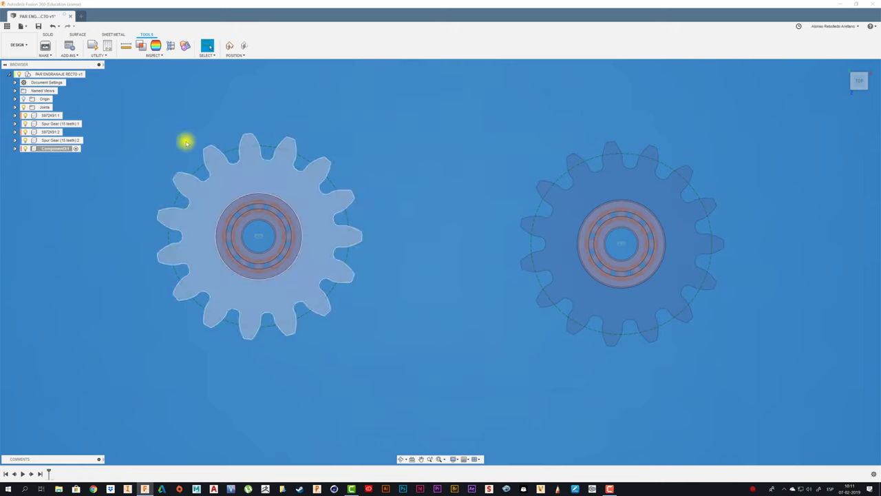
pyautogui.click(48, 35)
pyautogui.click(43, 45)
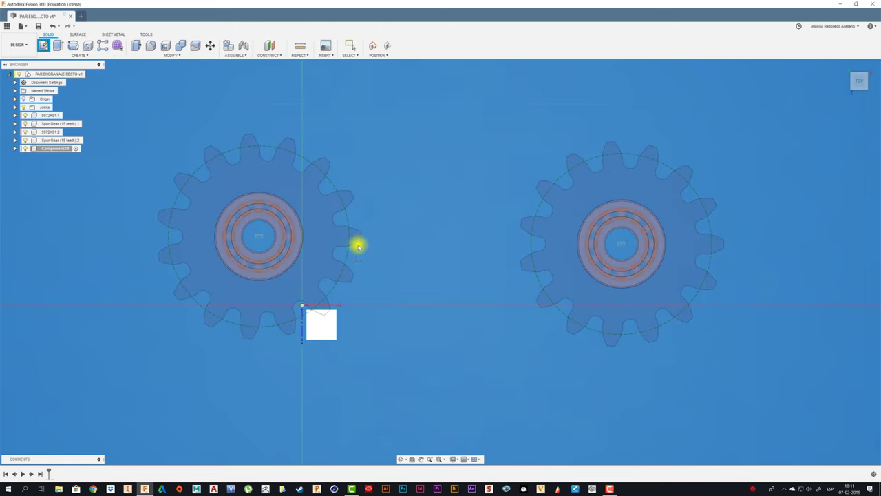
pyautogui.click(323, 327)
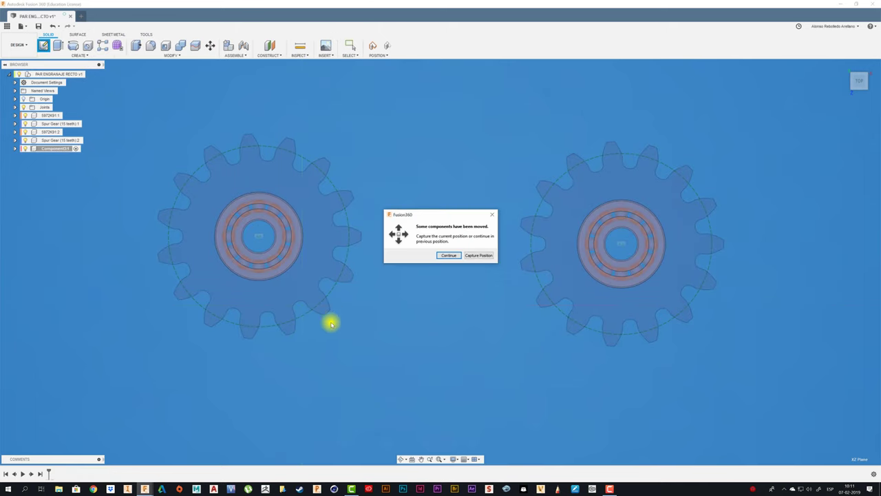
pyautogui.click(482, 255)
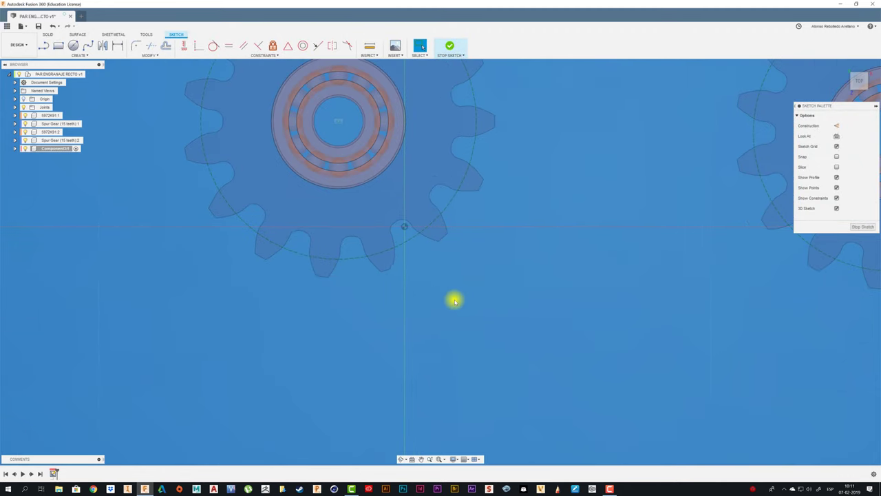
# Draw a small circle at the origin and a second one between the gears
pyautogui.click(73, 46)
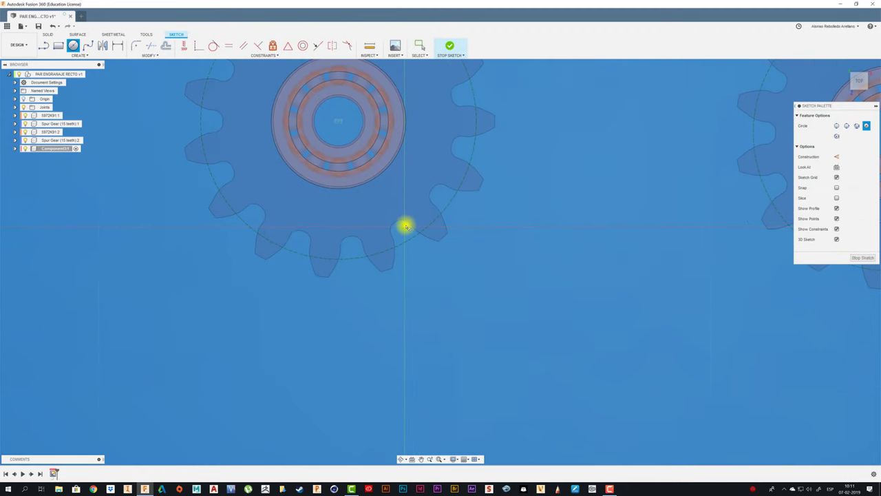
pyautogui.click(406, 227)
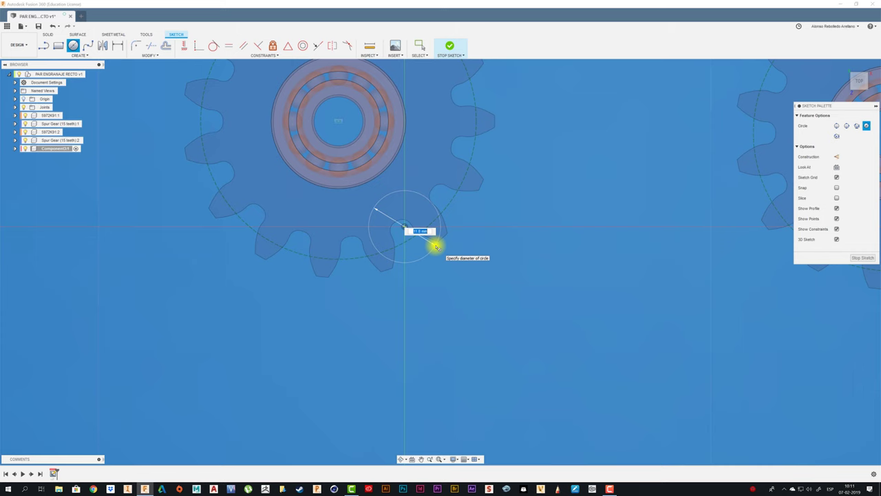
pyautogui.press('Return')
pyautogui.press('Escape')
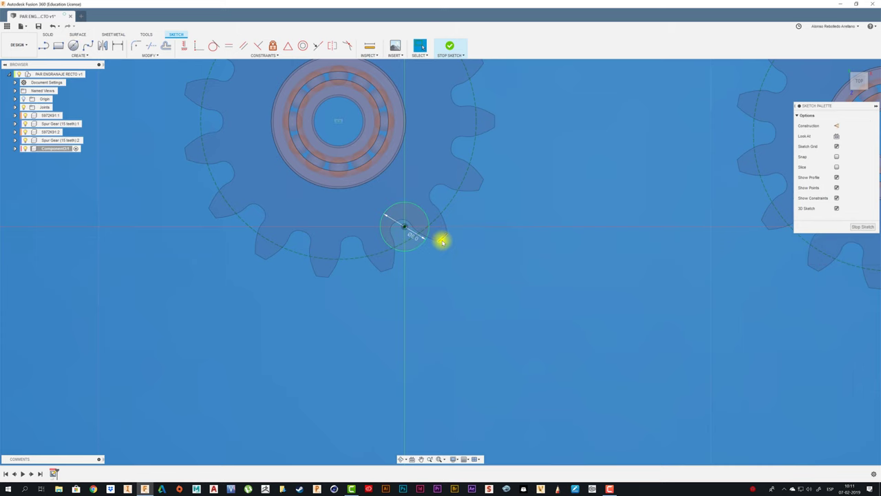
pyautogui.moveTo(532, 302); pyautogui.dragTo(404, 333, button='middle')
pyautogui.scroll(-2, 404, 332)
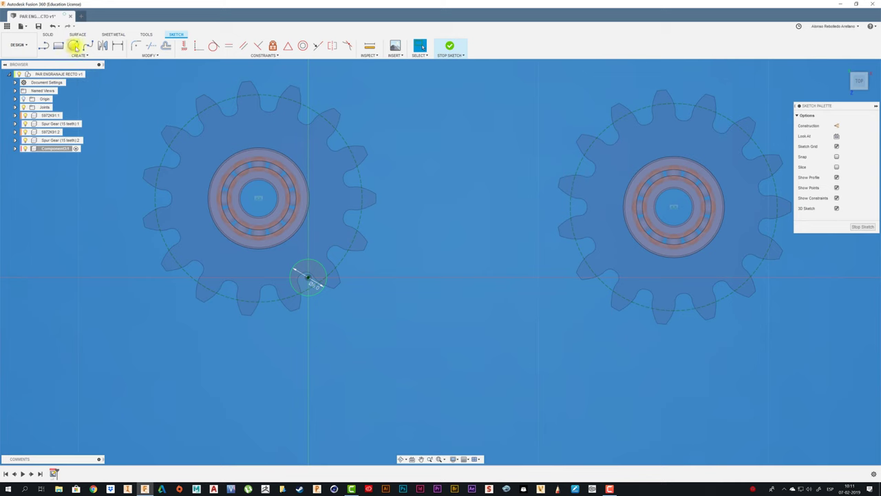
pyautogui.click(74, 46)
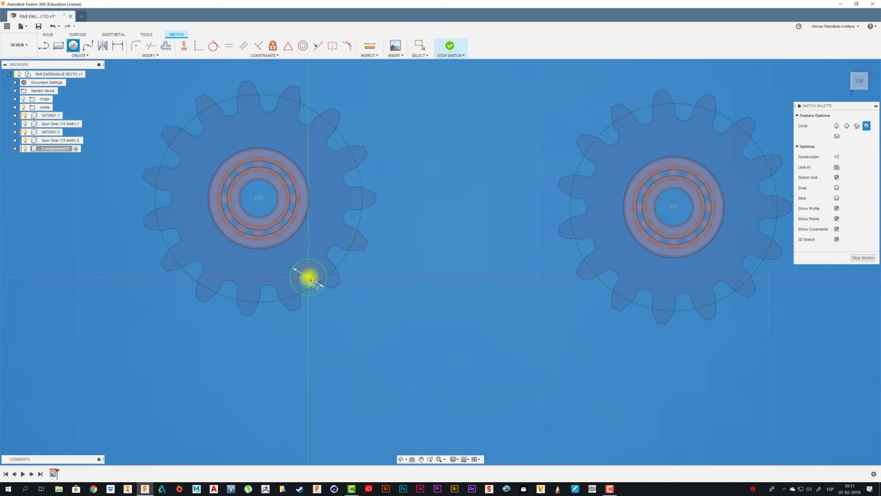
pyautogui.click(466, 278)
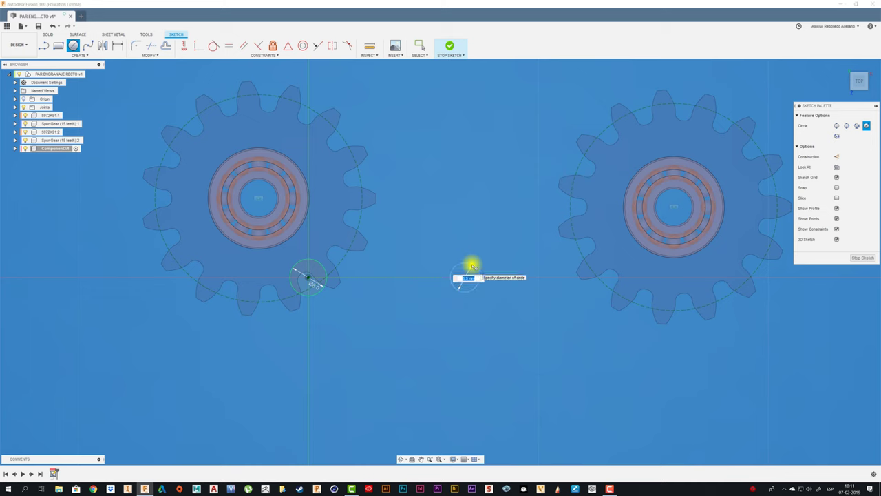
pyautogui.click(473, 266)
pyautogui.press('Escape')
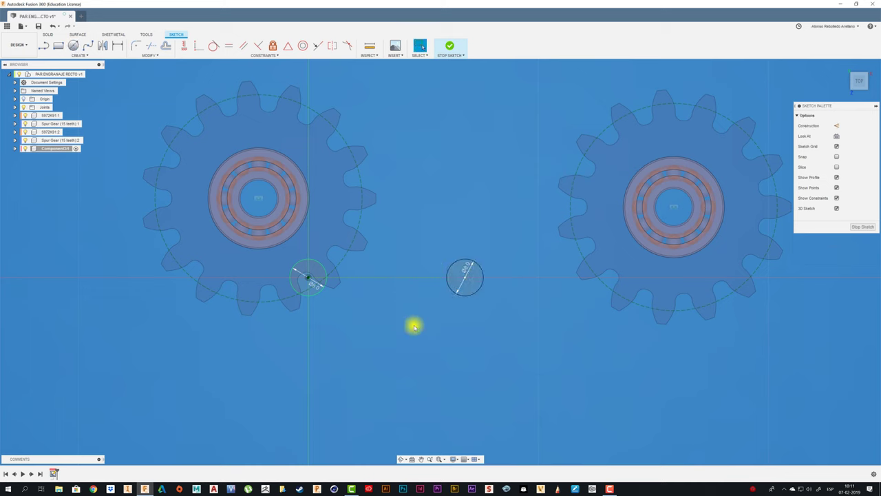
# Dimension the circles 45 mm apart (22.5*2) and finish the sketch
pyautogui.press('d')
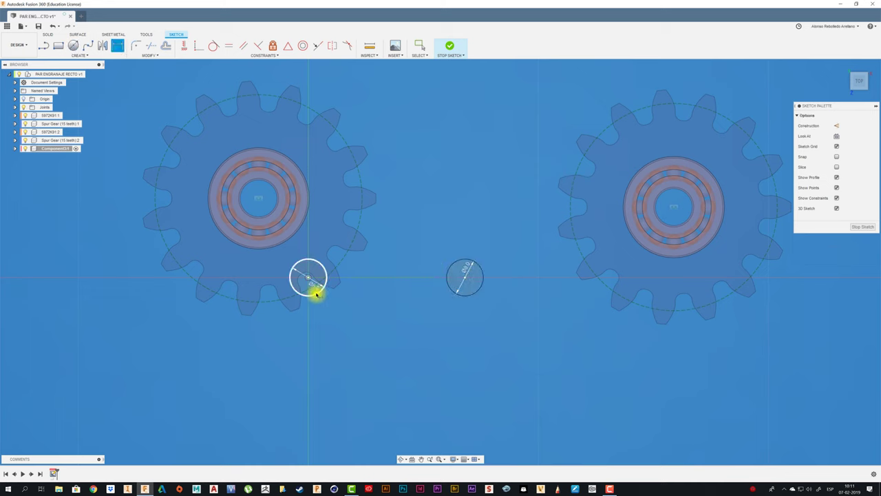
pyautogui.click(316, 294)
pyautogui.click(468, 295)
pyautogui.click(396, 345)
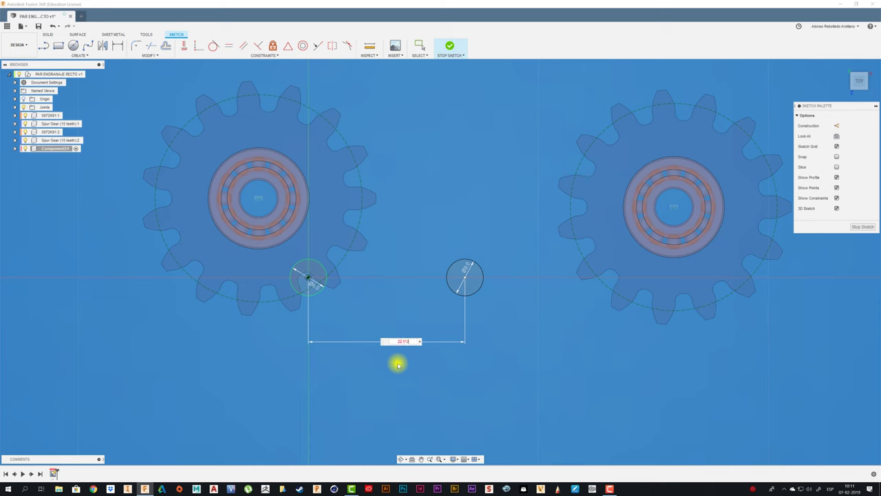
pyautogui.write('45')
pyautogui.press('Return')
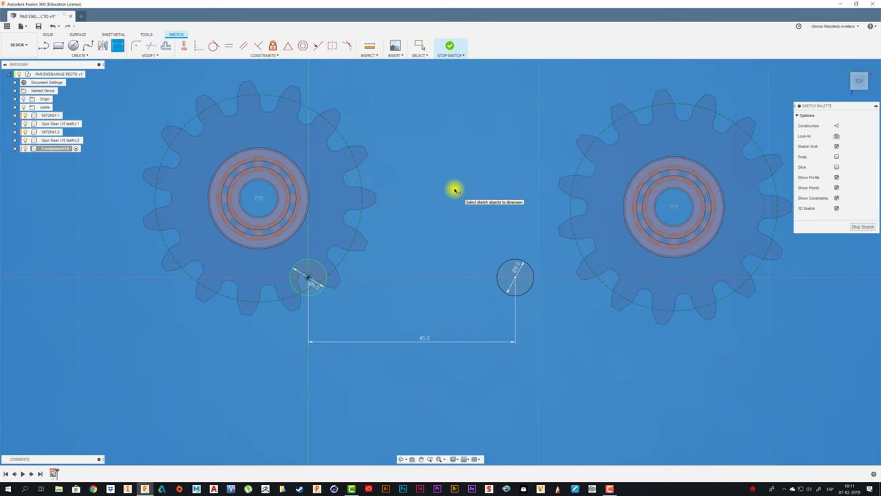
pyautogui.click(449, 46)
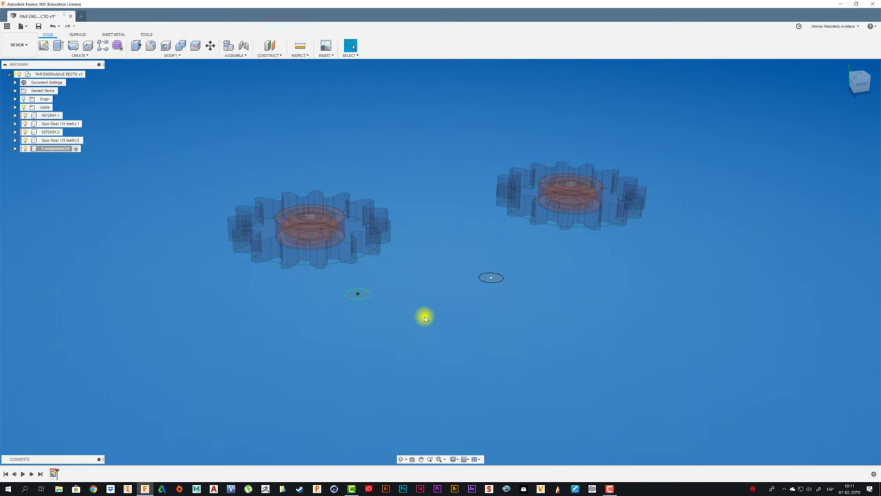
# Extrude both small circles -8 mm downward into two solid cylinders
pyautogui.press('e')
pyautogui.click(358, 293)
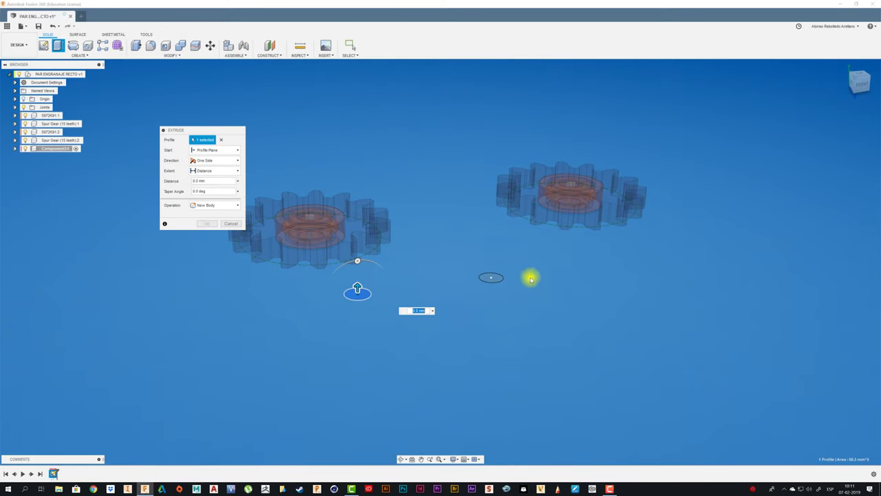
pyautogui.click(490, 278)
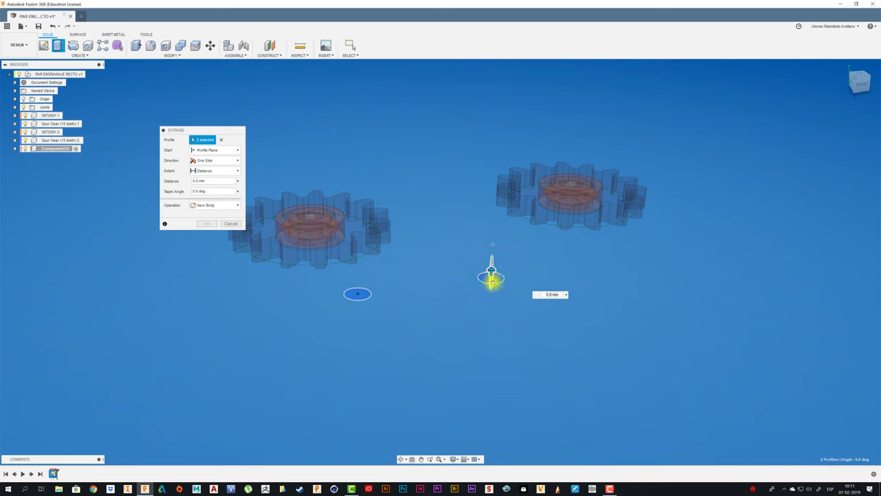
pyautogui.moveTo(491, 274); pyautogui.dragTo(491, 297)
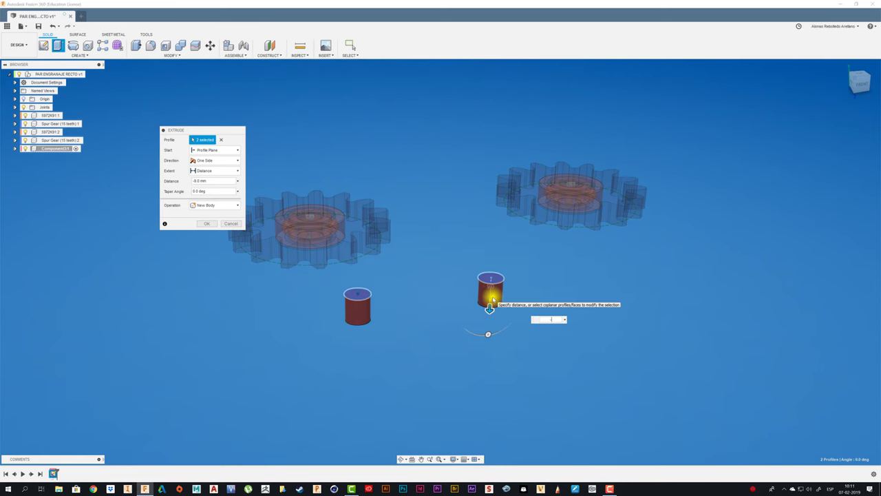
pyautogui.press('Return')
pyautogui.keyDown('shift'); pyautogui.moveTo(490, 291); pyautogui.dragTo(165, 136, button='middle'); pyautogui.keyUp('shift')
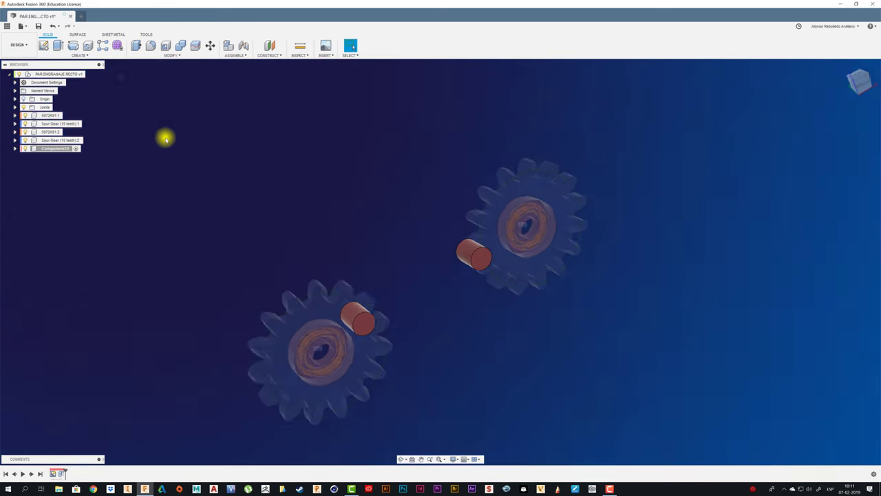
pyautogui.click(44, 49)
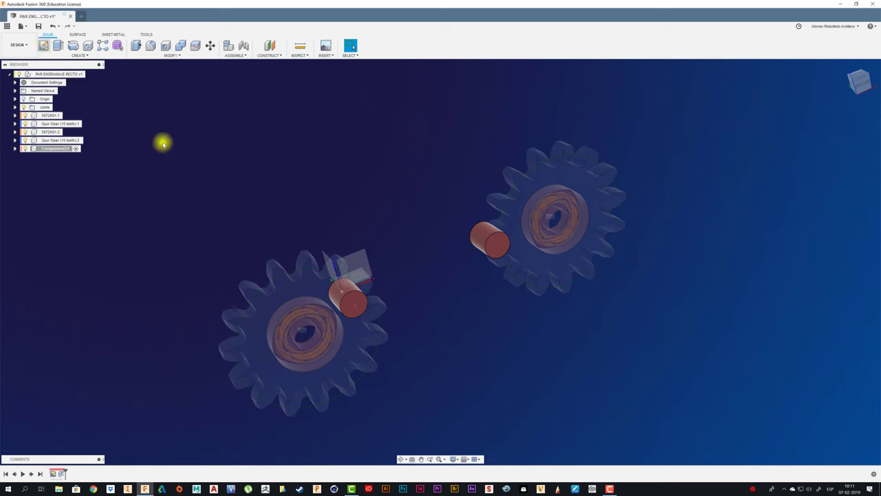
# On a cylinder end face, sketch a 45 mm centre-to-centre slot centred on both cylinders
pyautogui.click(354, 303)
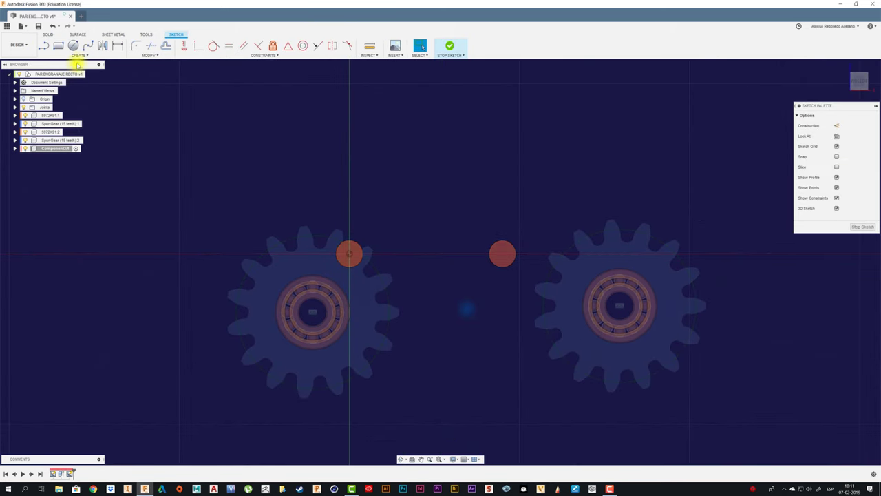
pyautogui.click(86, 55)
pyautogui.moveTo(48, 110)
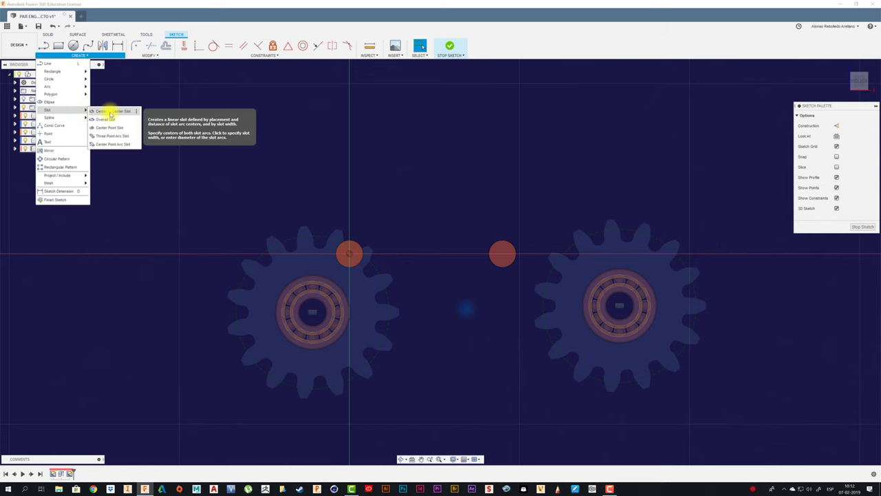
pyautogui.click(110, 114)
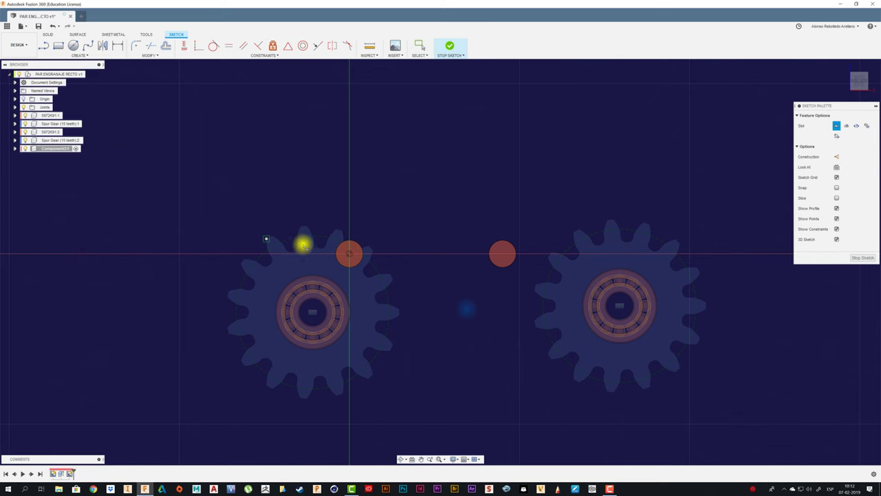
pyautogui.click(350, 256)
pyautogui.write('45')
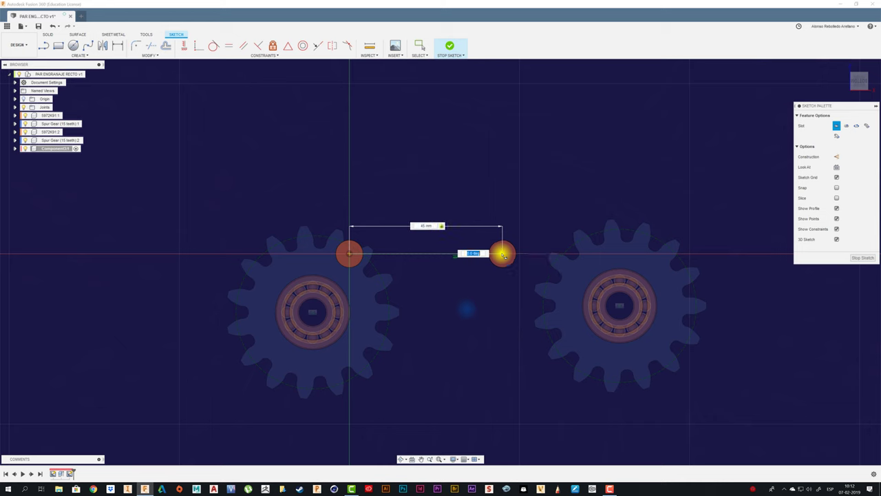
pyautogui.click(503, 255)
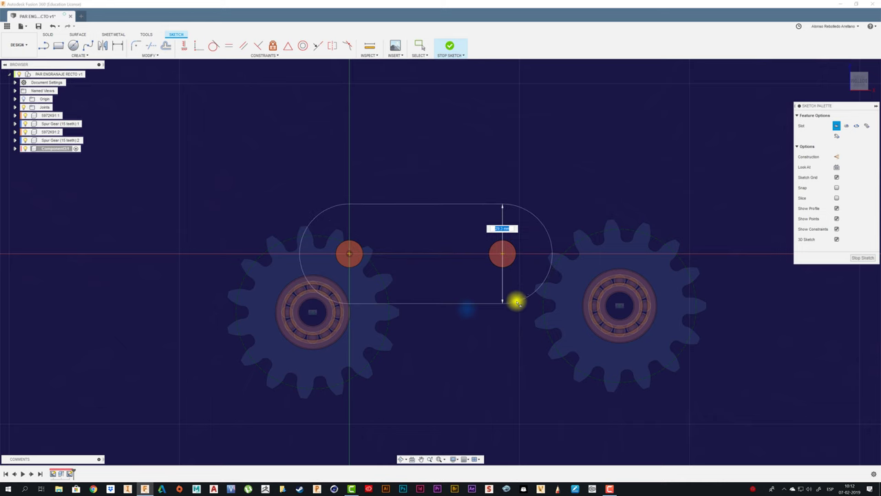
pyautogui.click(502, 290)
pyautogui.moveTo(382, 114)
pyautogui.keyDown('shift'); pyautogui.mouseDown(button='middle')
pyautogui.moveTo(382, 133)
pyautogui.moveTo(416, 154)
pyautogui.mouseUp(button='middle'); pyautogui.keyUp('shift')
# Extrude the slot and both circle regions 10 mm, joined into one support plate
pyautogui.press('e')
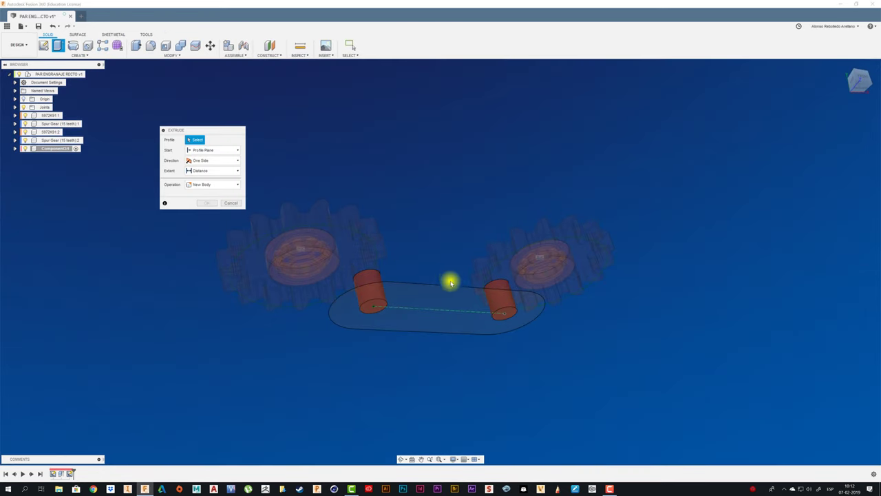
pyautogui.click(376, 314)
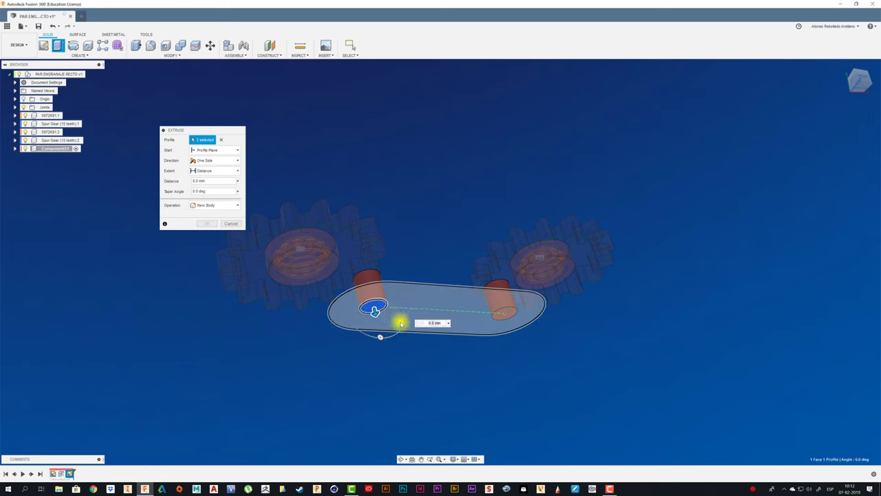
pyautogui.click(400, 321)
pyautogui.click(429, 310)
pyautogui.moveTo(446, 330); pyautogui.dragTo(449, 338)
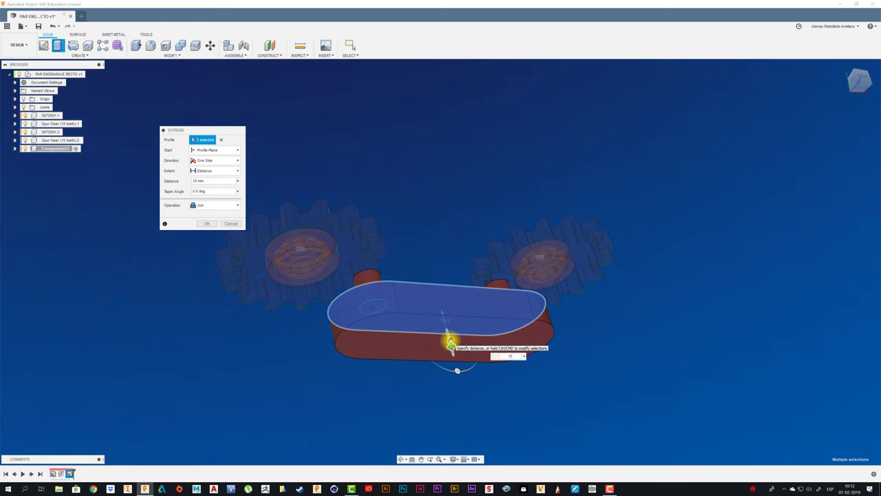
pyautogui.click(204, 223)
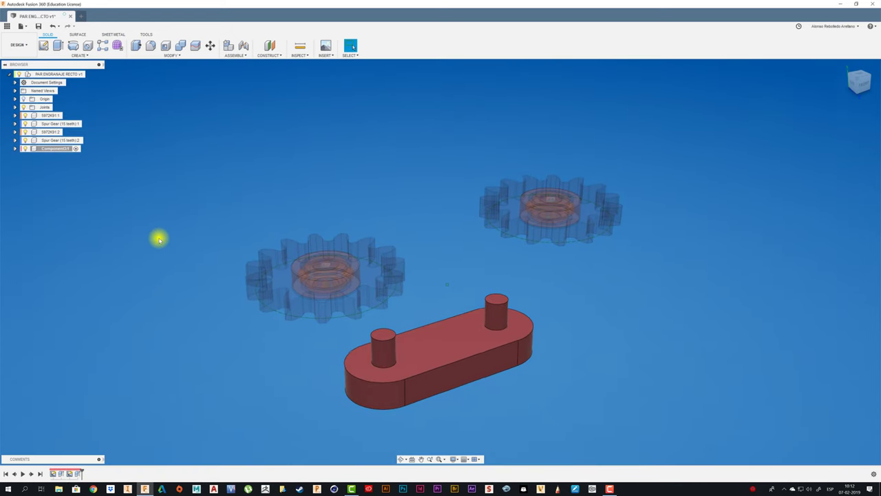
# Rename the plate's component to SOPORTE
pyautogui.click(61, 148)
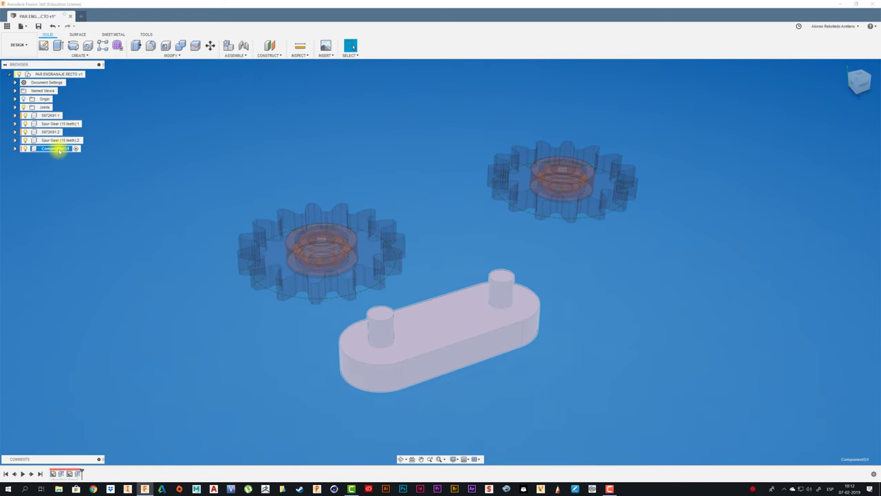
pyautogui.click(59, 148)
pyautogui.write('SOPORTE')
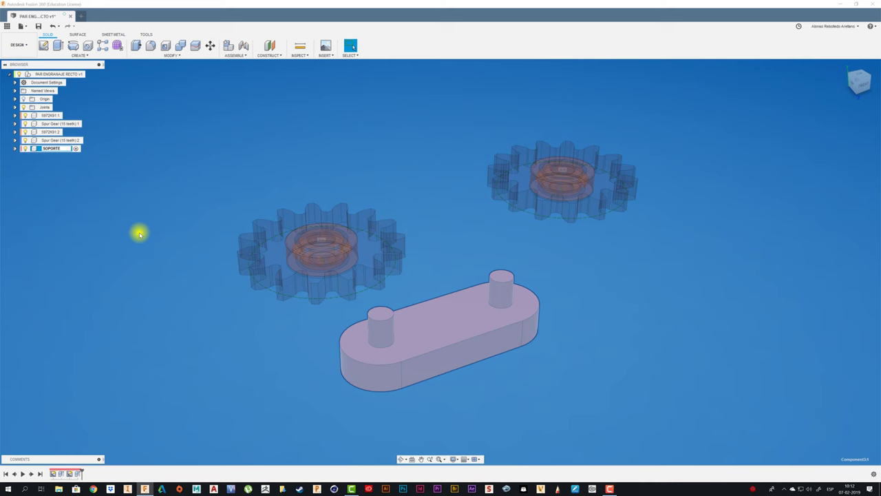
pyautogui.click(139, 234)
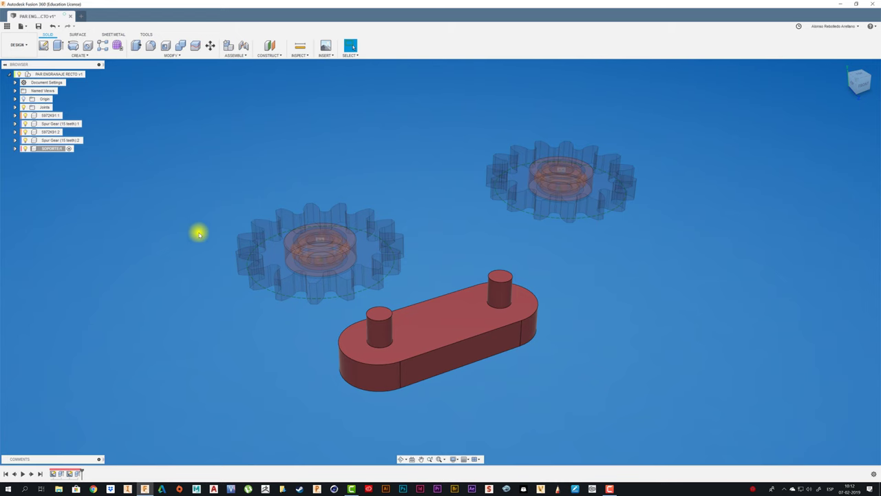
# Test-drag the support plate, revert the move, and ground SOPORTE:1
pyautogui.moveTo(429, 351)
pyautogui.mouseDown()
pyautogui.moveTo(550, 327)
pyautogui.moveTo(232, 366)
pyautogui.moveTo(428, 345)
pyautogui.mouseUp()
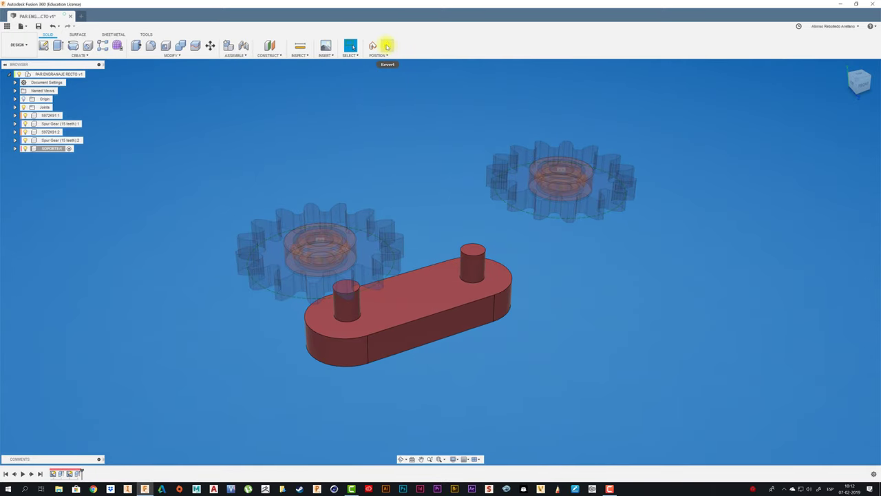
pyautogui.click(387, 46)
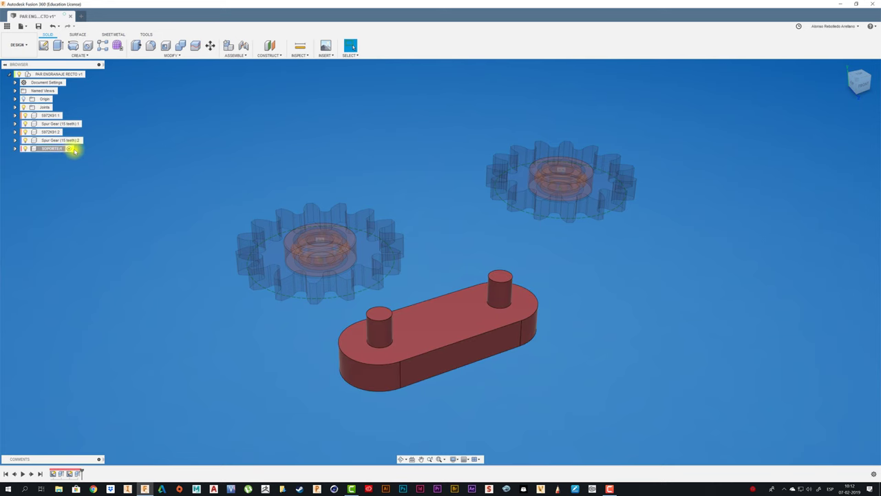
pyautogui.rightClick(53, 149)
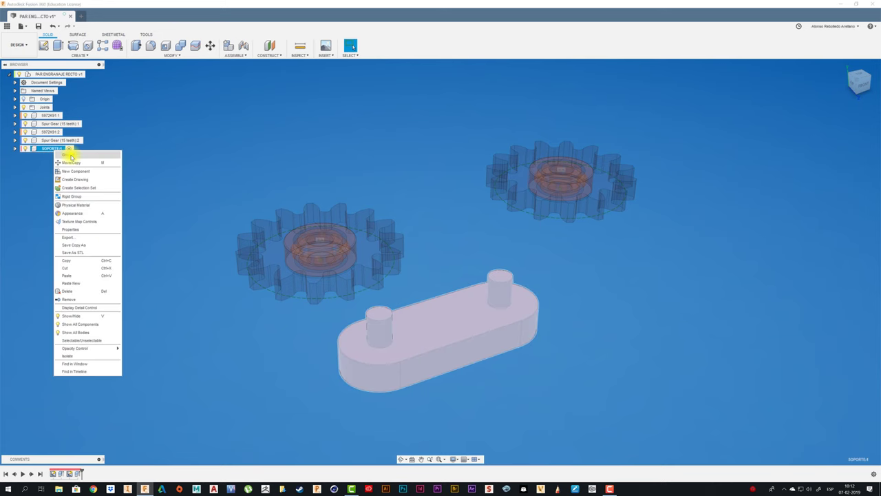
pyautogui.click(71, 157)
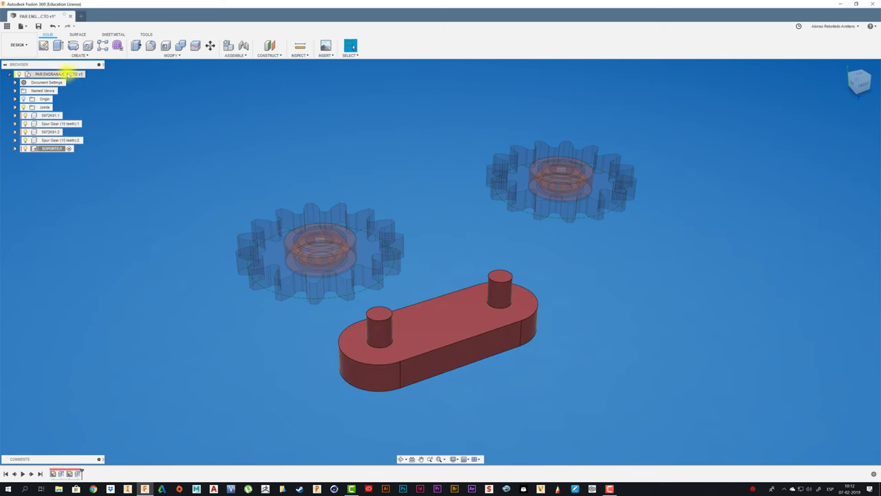
# Activate the root assembly and drag the left and right gears to new spots
pyautogui.click(90, 74)
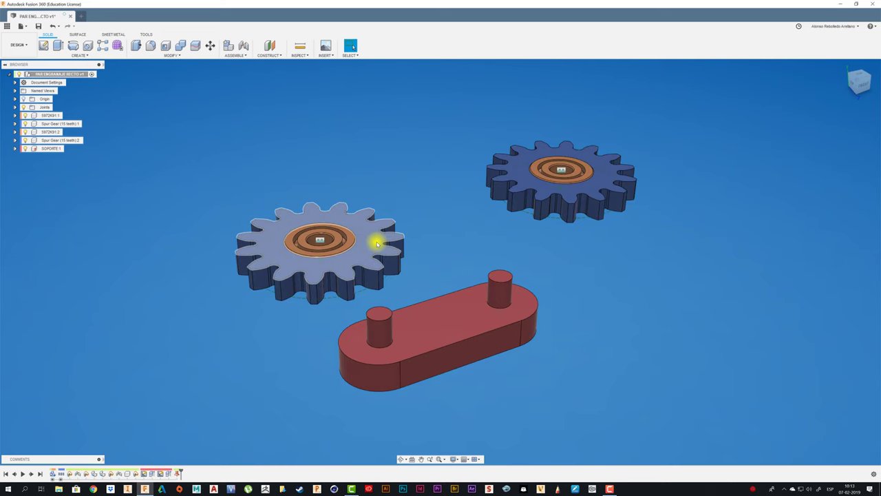
pyautogui.moveTo(378, 242)
pyautogui.mouseDown()
pyautogui.moveTo(492, 240)
pyautogui.moveTo(441, 319)
pyautogui.moveTo(320, 209)
pyautogui.mouseUp()
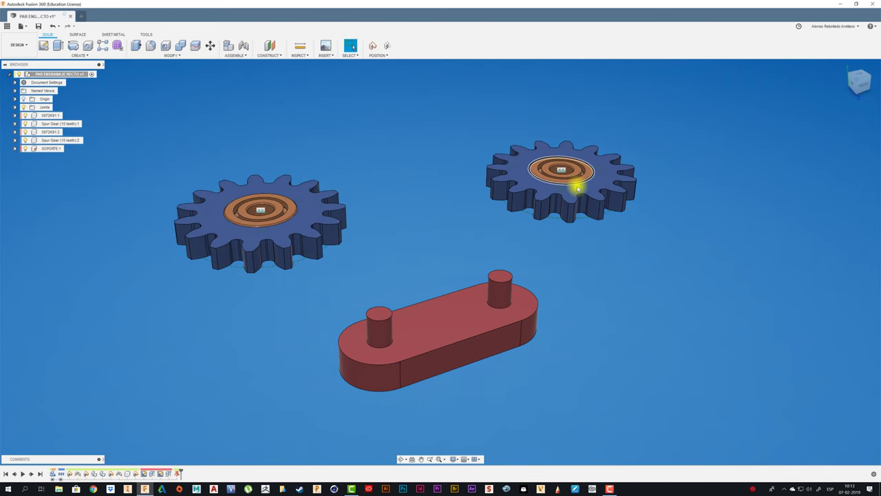
pyautogui.moveTo(577, 187)
pyautogui.mouseDown()
pyautogui.moveTo(684, 181)
pyautogui.moveTo(502, 224)
pyautogui.mouseUp()
pyautogui.scroll(2, 346, 218)
pyautogui.scroll(2, 372, 229)
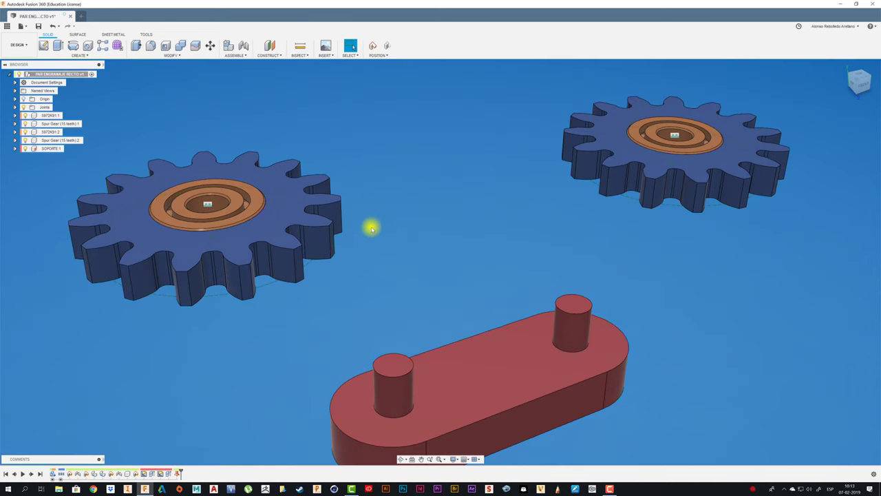
# Start a joint with J, capturing the gears' moved positions
pyautogui.press('j')
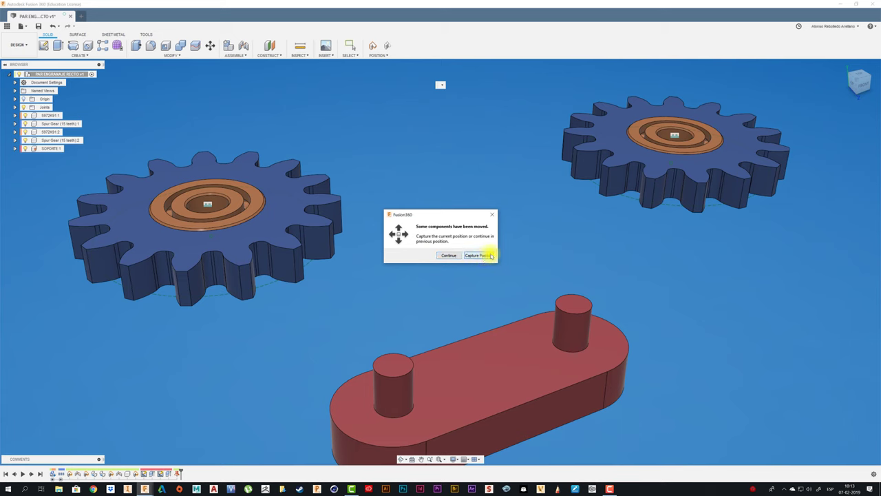
pyautogui.click(491, 255)
pyautogui.moveTo(209, 134); pyautogui.dragTo(509, 115)
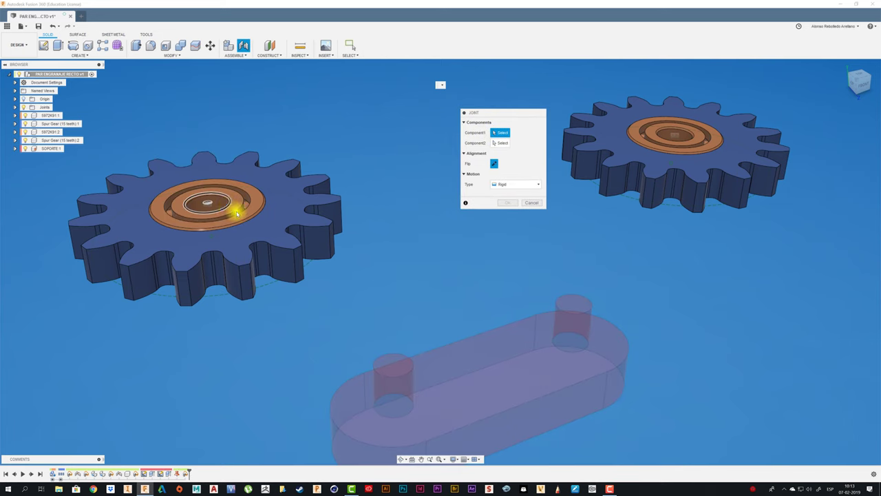
# Join the left gear's hub centre to the left peg top with a Revolute joint
pyautogui.moveTo(314, 328)
pyautogui.keyDown('shift'); pyautogui.mouseDown(button='middle')
pyautogui.moveTo(260, 348)
pyautogui.moveTo(262, 239)
pyautogui.mouseUp(button='middle'); pyautogui.keyUp('shift')
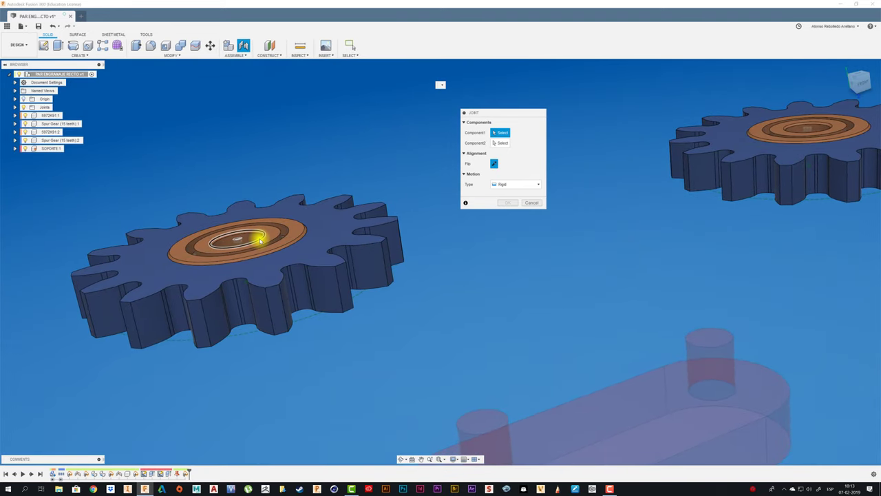
pyautogui.click(209, 241)
pyautogui.scroll(-3, 390, 360)
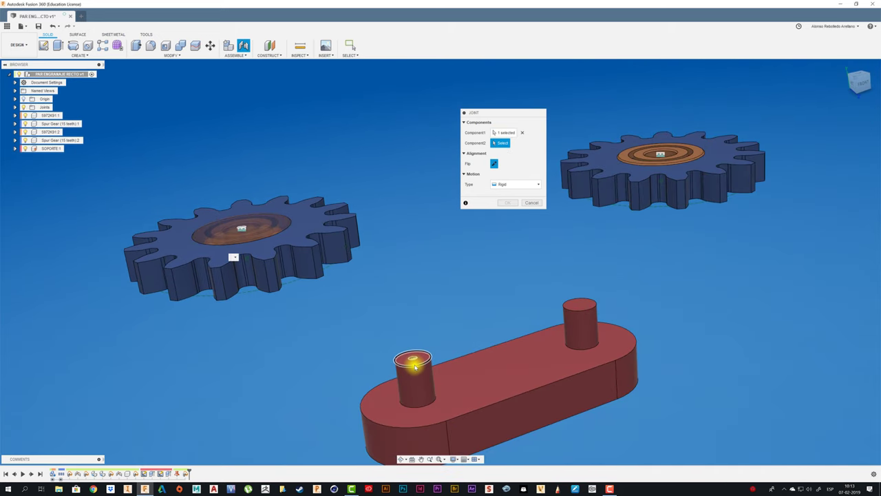
pyautogui.click(421, 357)
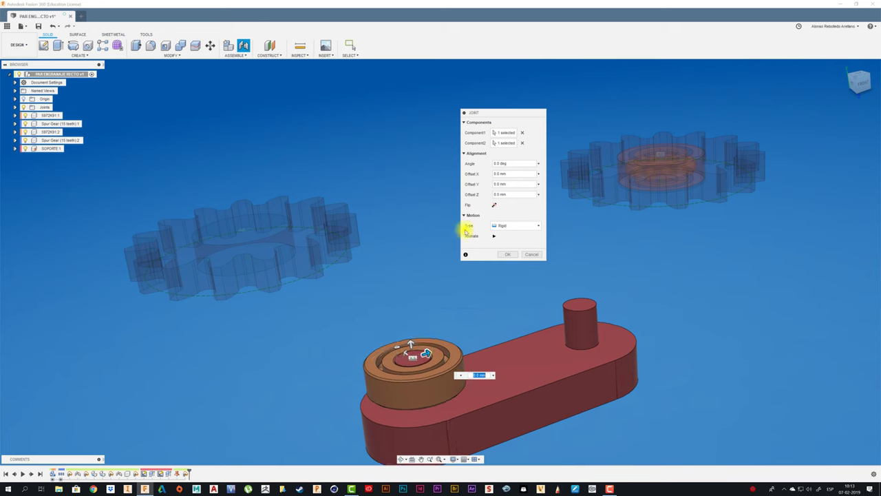
pyautogui.click(525, 225)
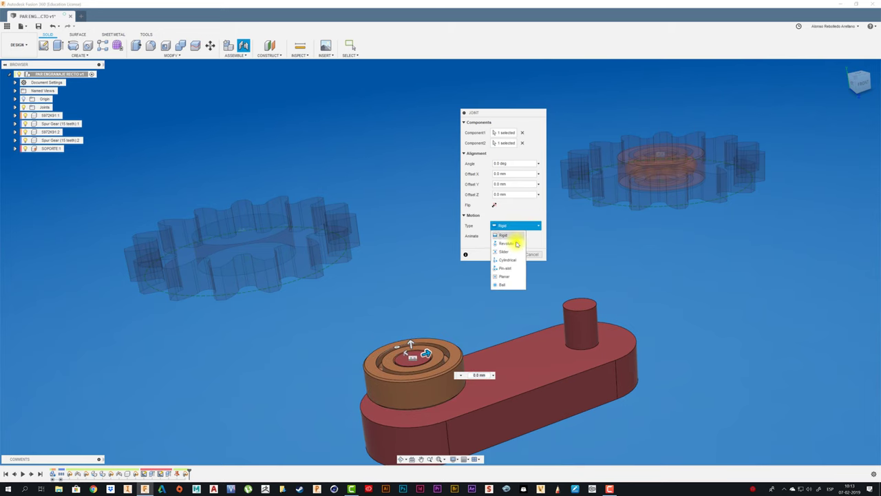
pyautogui.click(509, 244)
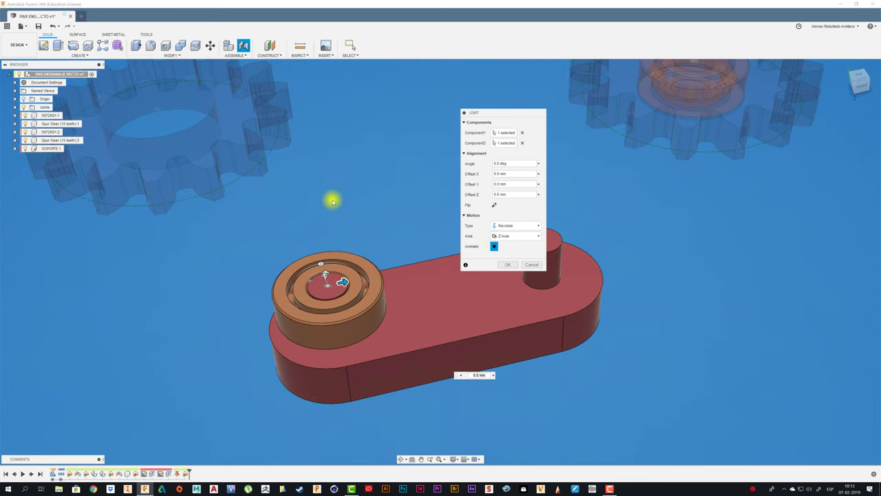
pyautogui.click(508, 265)
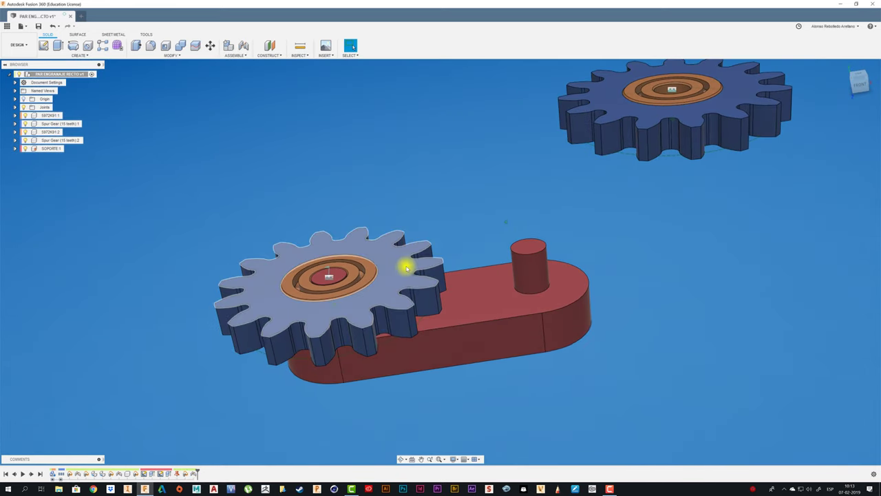
# Move the upper gear toward the base and join its hub to the second peg as Revolute
pyautogui.scroll(5, 483, 197)
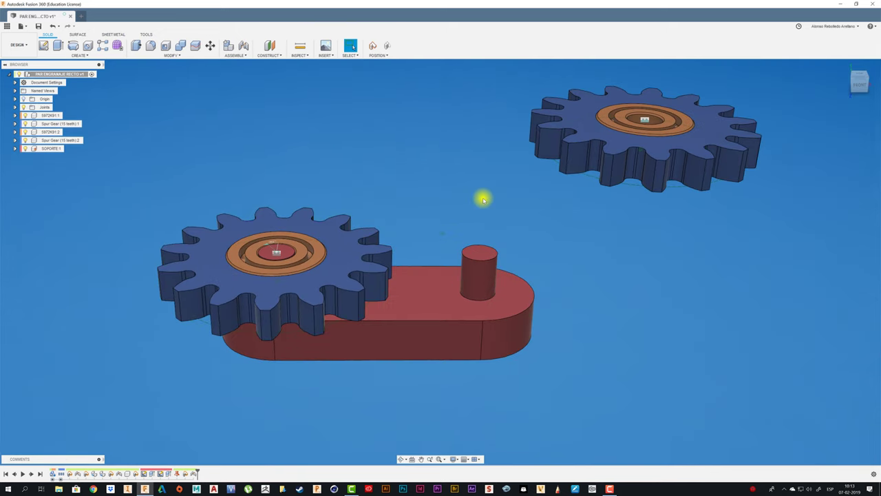
pyautogui.scroll(-2, 573, 173)
pyautogui.moveTo(567, 195); pyautogui.dragTo(487, 247)
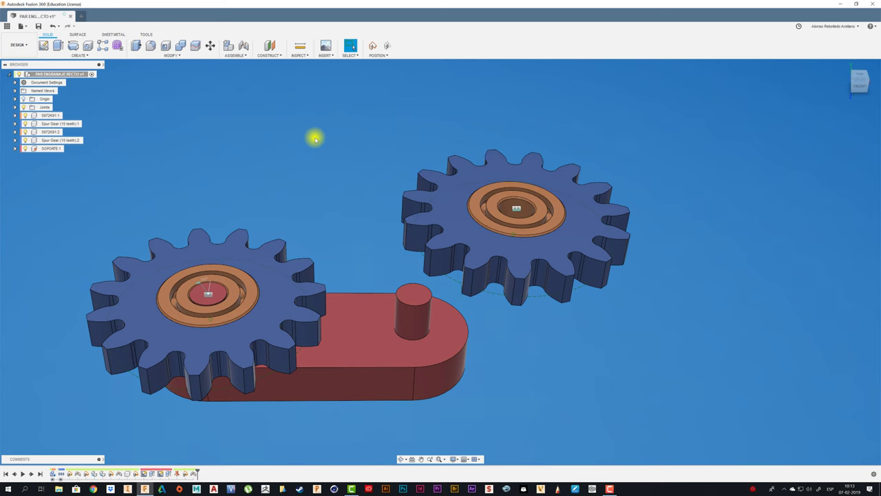
pyautogui.press('j')
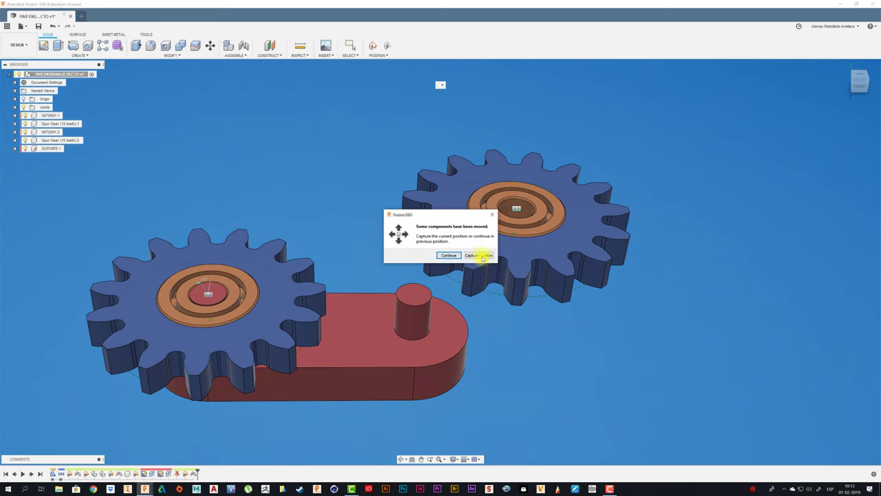
pyautogui.click(484, 256)
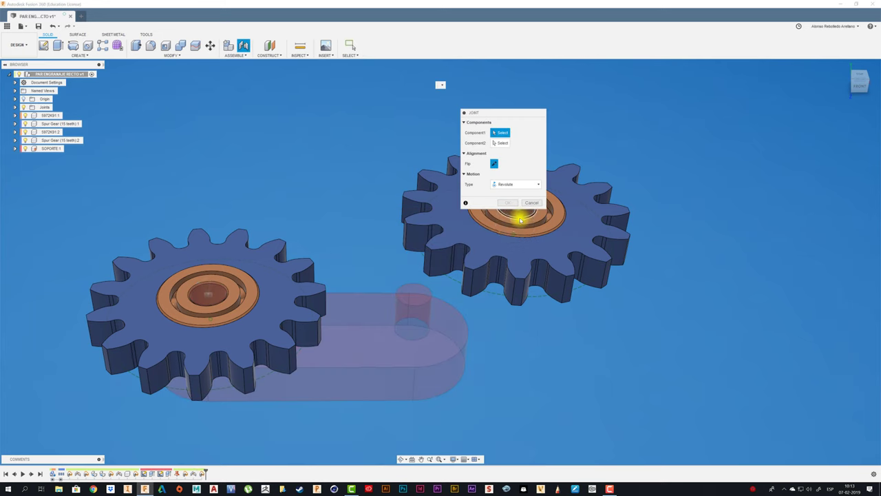
pyautogui.click(520, 219)
pyautogui.click(418, 303)
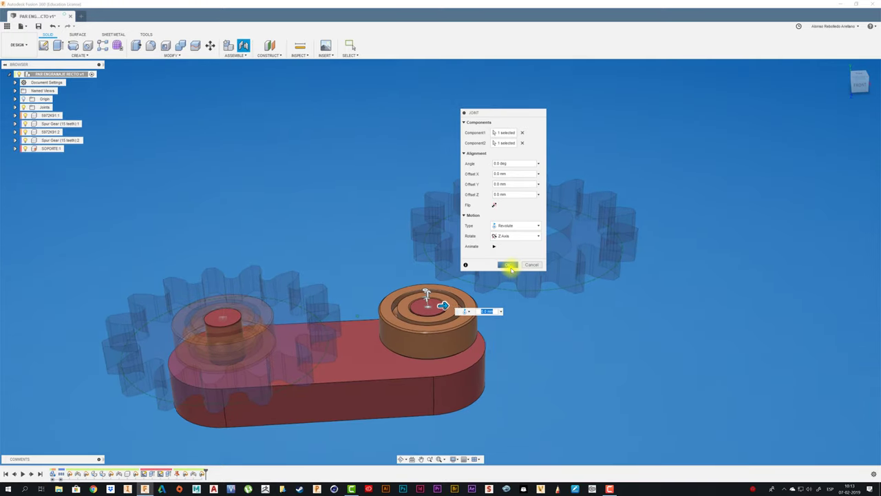
pyautogui.click(507, 265)
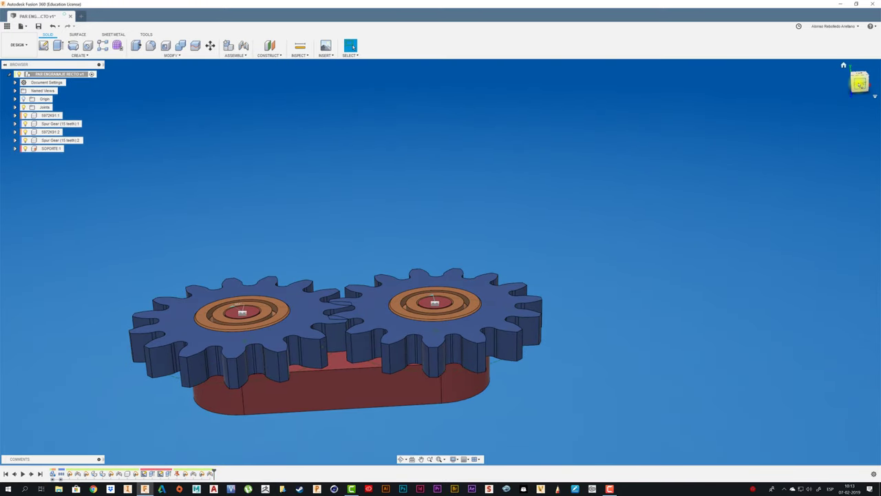
# Switch to a top-down view and zoom in on where the gears mesh
pyautogui.click(860, 83)
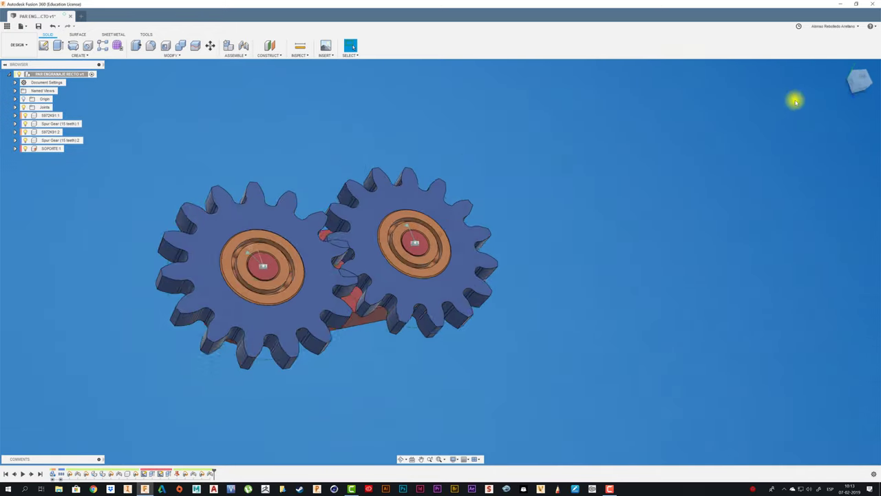
pyautogui.click(867, 78)
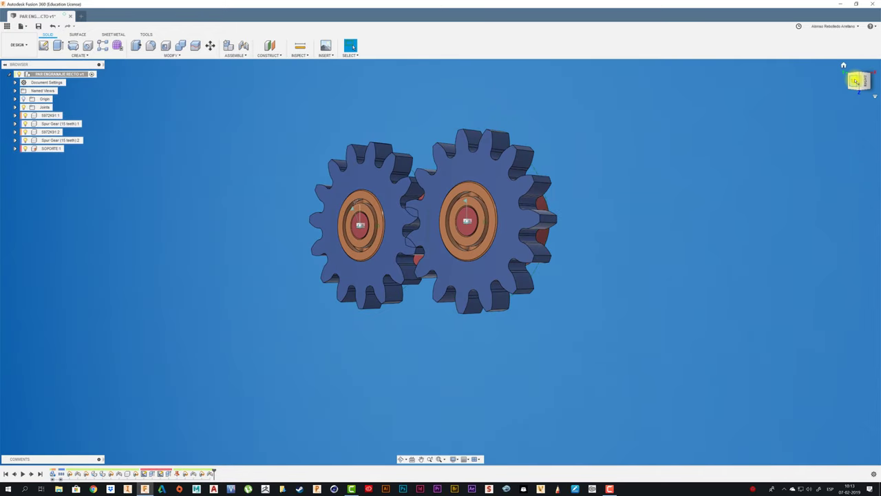
pyautogui.scroll(1, 359, 255)
pyautogui.scroll(1, 353, 256)
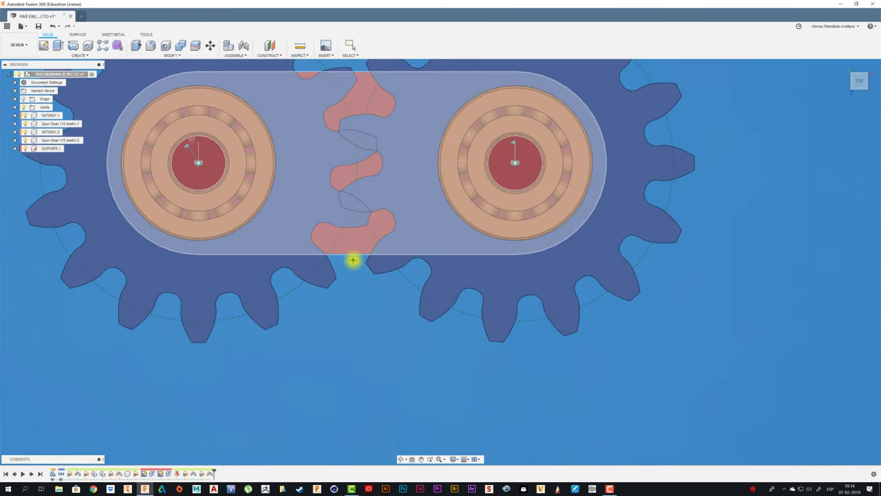
pyautogui.scroll(1, 349, 262)
pyautogui.scroll(1, 337, 247)
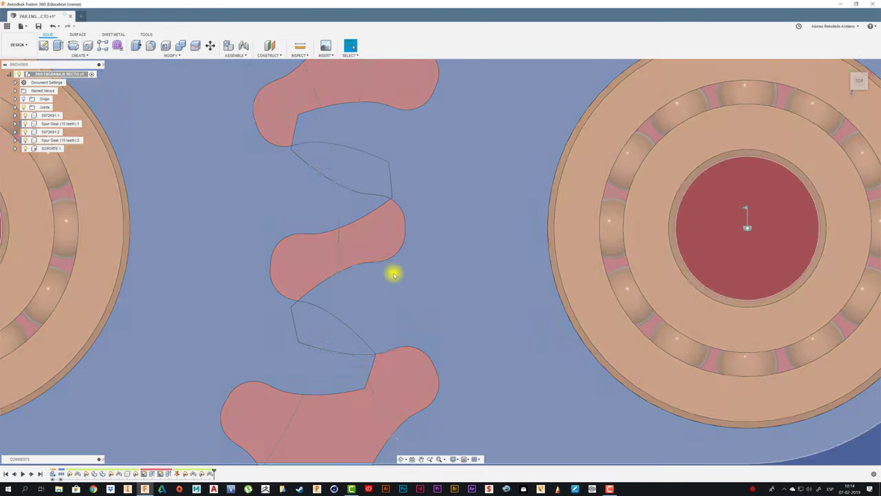
pyautogui.scroll(-3, 396, 275)
pyautogui.scroll(-4, 402, 278)
pyautogui.scroll(1, 403, 279)
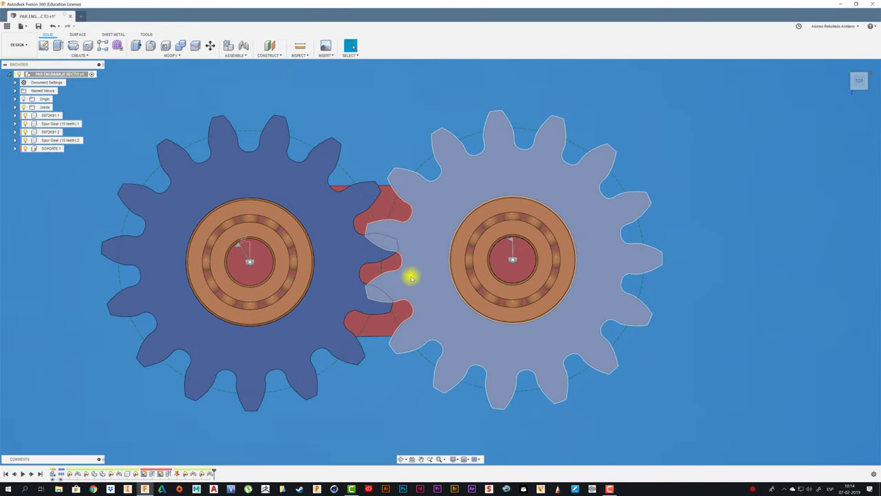
# Drag the gears to rotate them and confirm their teeth interlock cleanly
pyautogui.moveTo(411, 277)
pyautogui.mouseDown()
pyautogui.moveTo(415, 268)
pyautogui.moveTo(360, 243)
pyautogui.moveTo(362, 234)
pyautogui.moveTo(367, 245)
pyautogui.mouseUp()
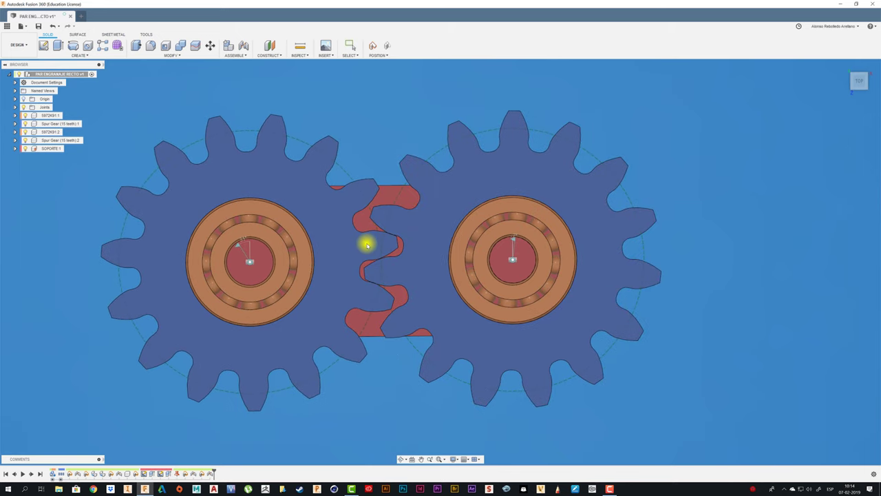
pyautogui.scroll(1, 418, 276)
pyautogui.scroll(3, 417, 276)
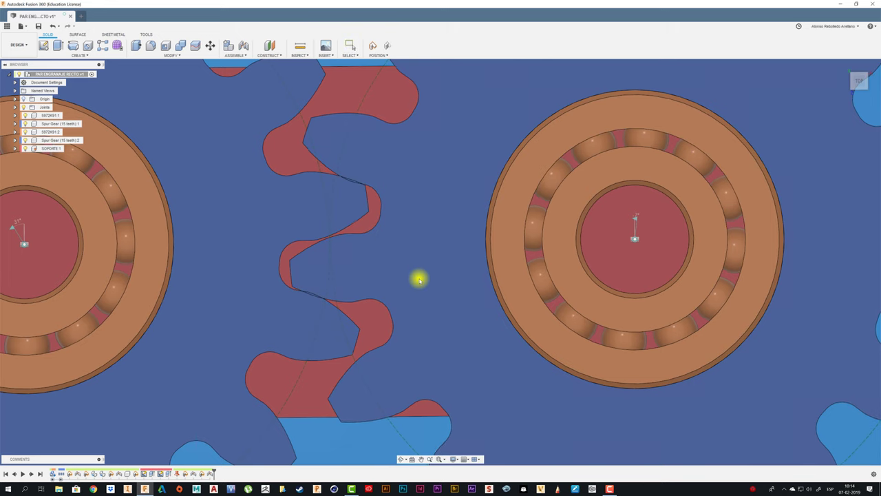
pyautogui.moveTo(419, 279); pyautogui.dragTo(420, 278)
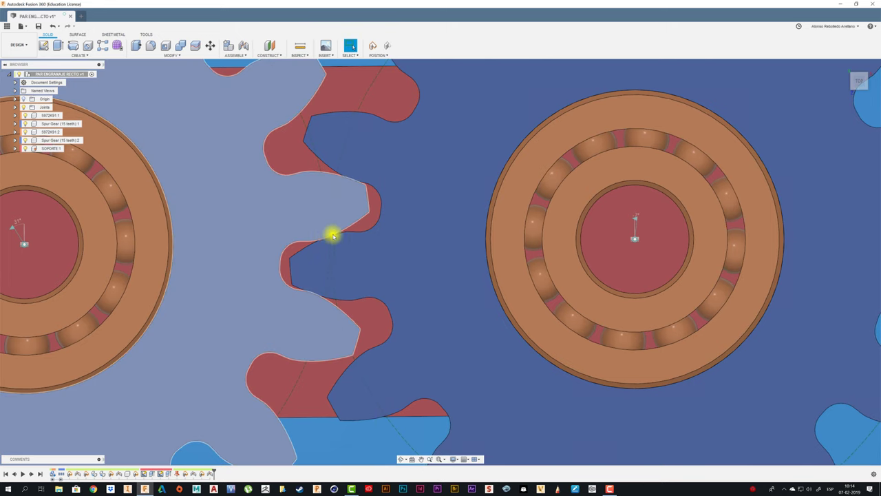
pyautogui.scroll(-2, 365, 255)
pyautogui.scroll(-3, 380, 278)
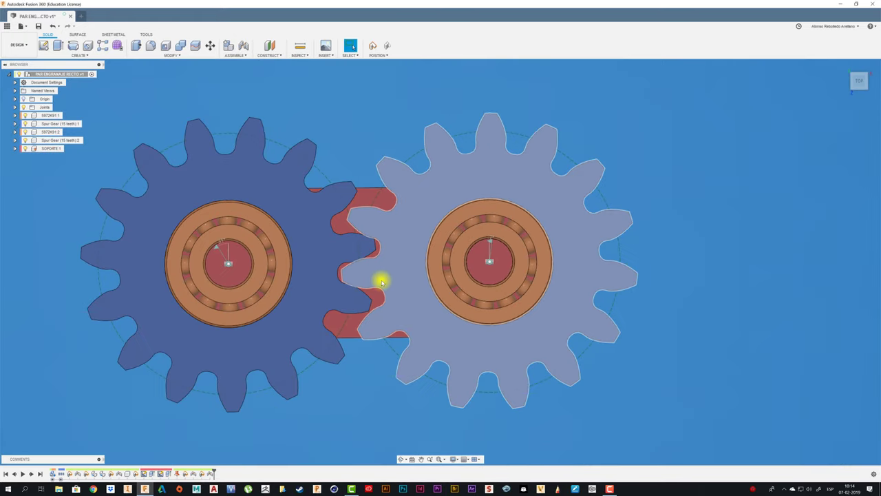
pyautogui.moveTo(343, 377); pyautogui.dragTo(339, 391)
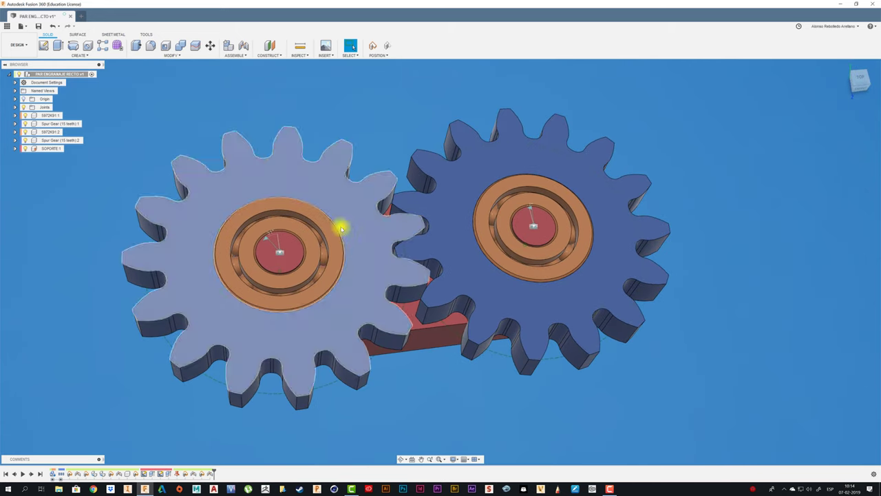
# Animate the left gear's joint and zoom in from the top view on its tooth mesh
pyautogui.rightClick(265, 240)
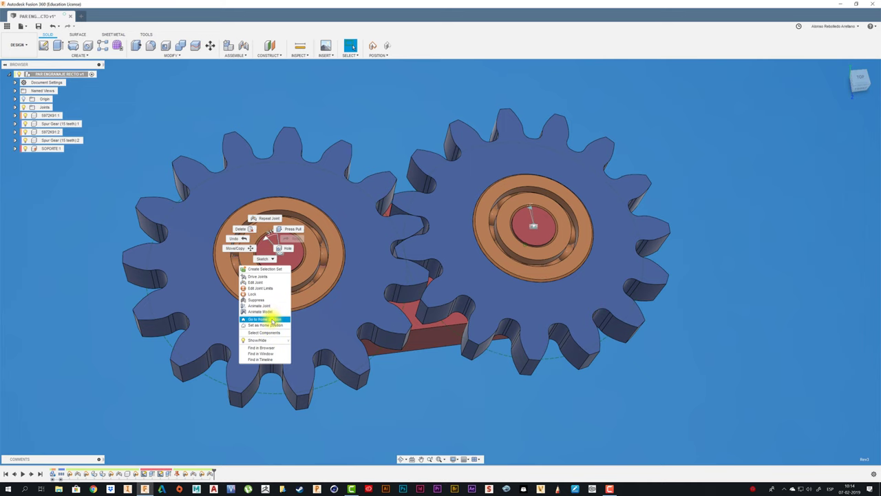
pyautogui.click(270, 312)
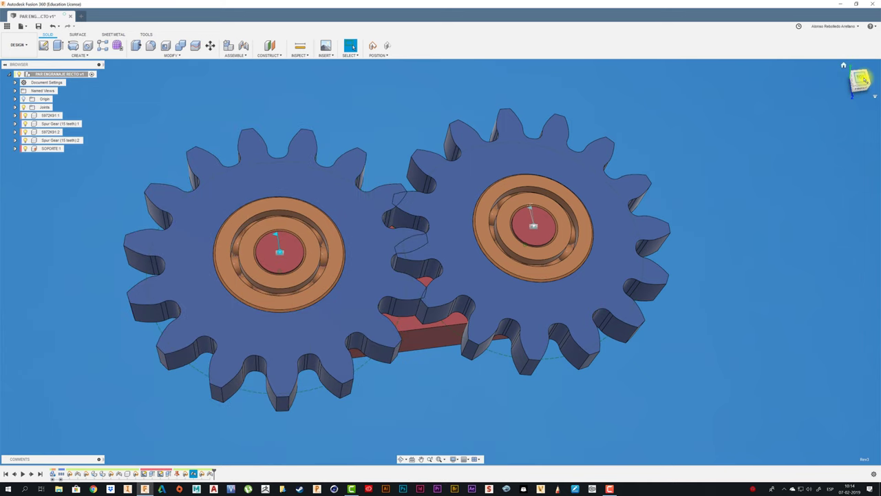
pyautogui.click(861, 78)
pyautogui.scroll(3, 482, 227)
pyautogui.scroll(3, 455, 256)
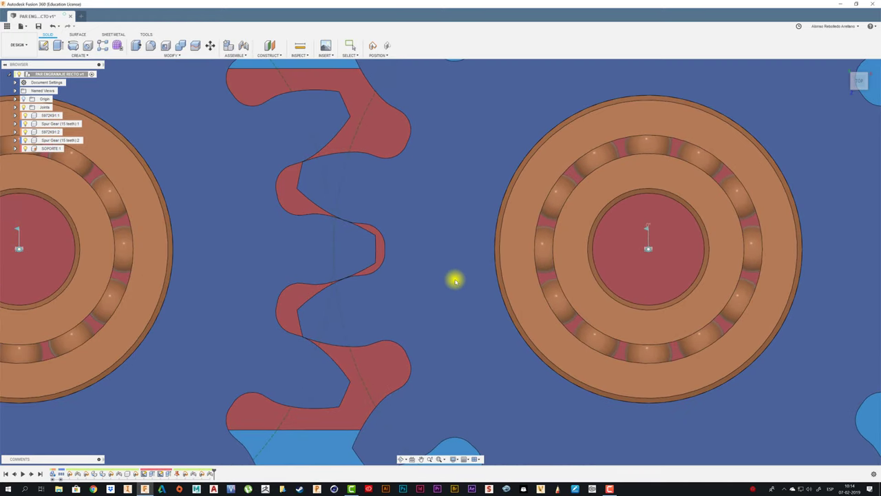
pyautogui.scroll(-3, 462, 285)
pyautogui.scroll(-2, 438, 330)
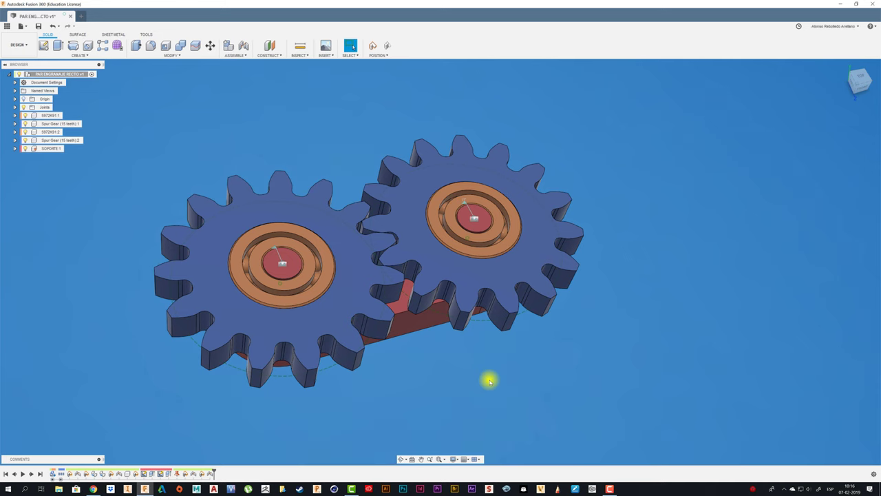
# Pin Motion Link to the Assemble toolbar and restore the moved gear to its previous position
pyautogui.click(244, 57)
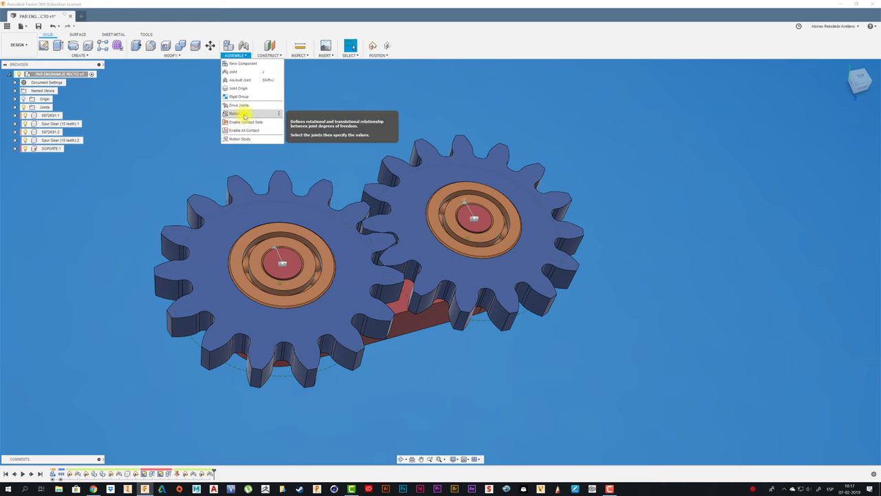
pyautogui.click(280, 114)
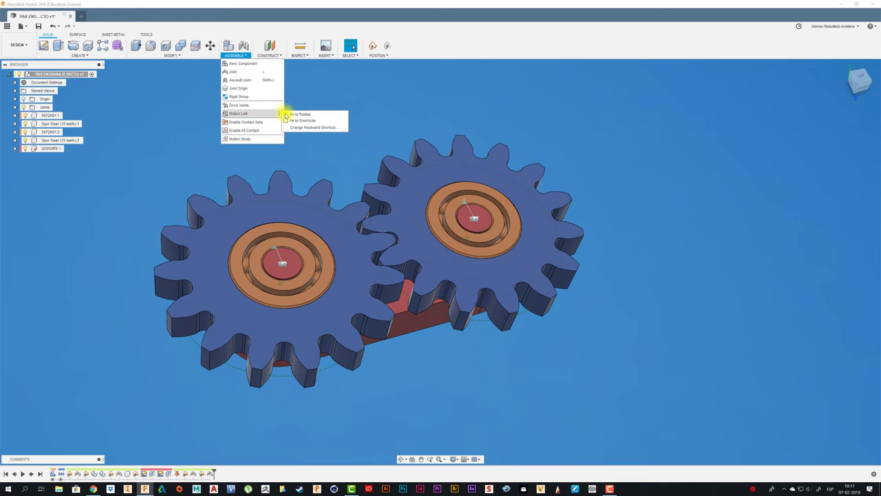
pyautogui.click(285, 115)
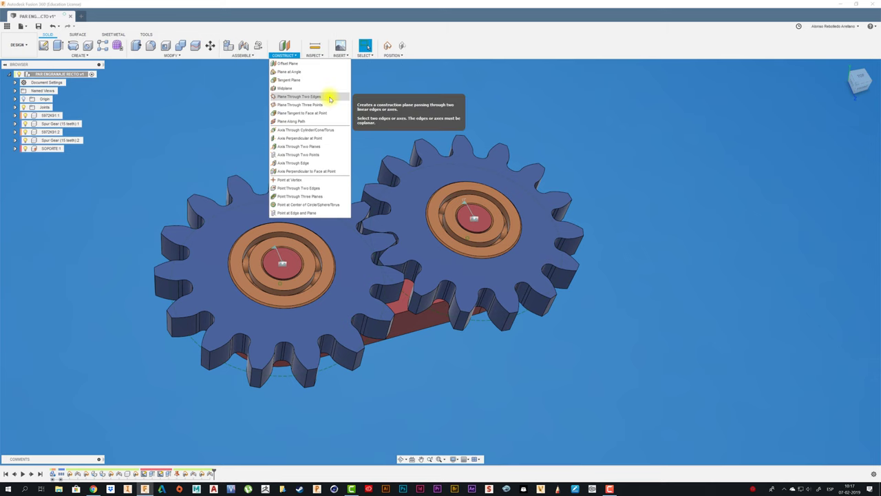
pyautogui.click(331, 94)
pyautogui.click(492, 215)
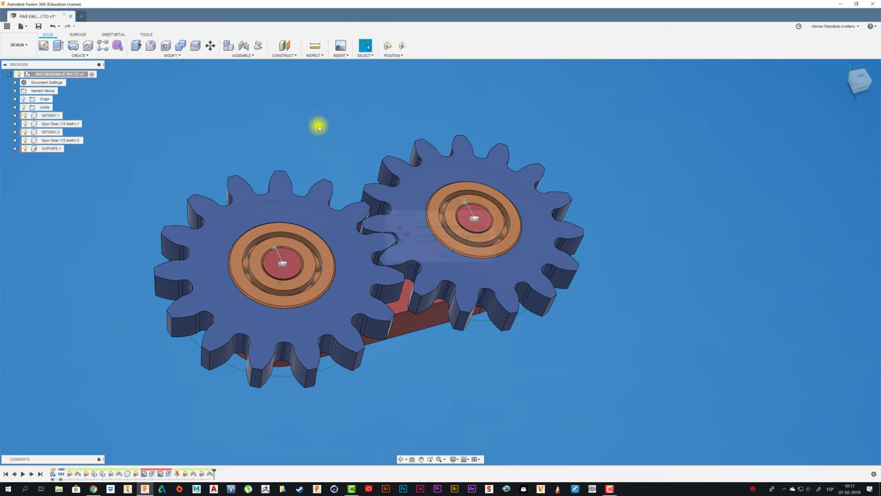
# Start a motion link between joints Rev3 and Rev4 so both gears preview turning together
pyautogui.click(258, 46)
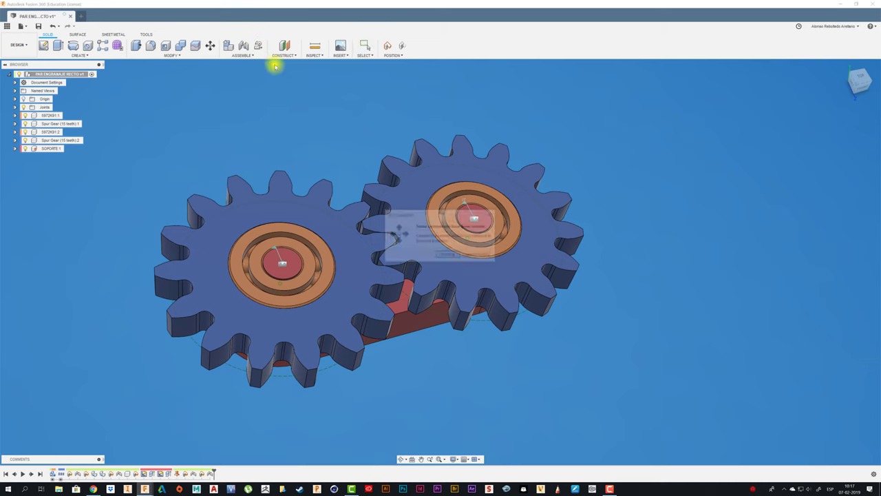
pyautogui.click(478, 254)
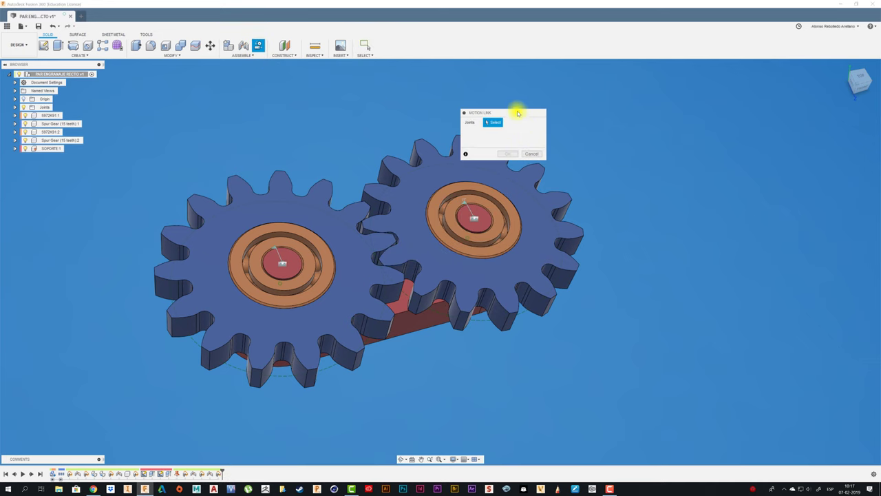
pyautogui.moveTo(516, 112); pyautogui.dragTo(368, 75)
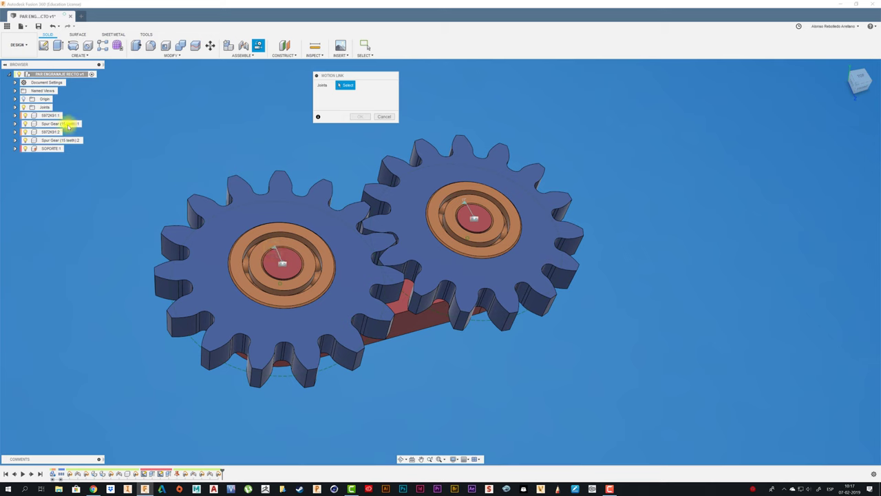
pyautogui.click(15, 107)
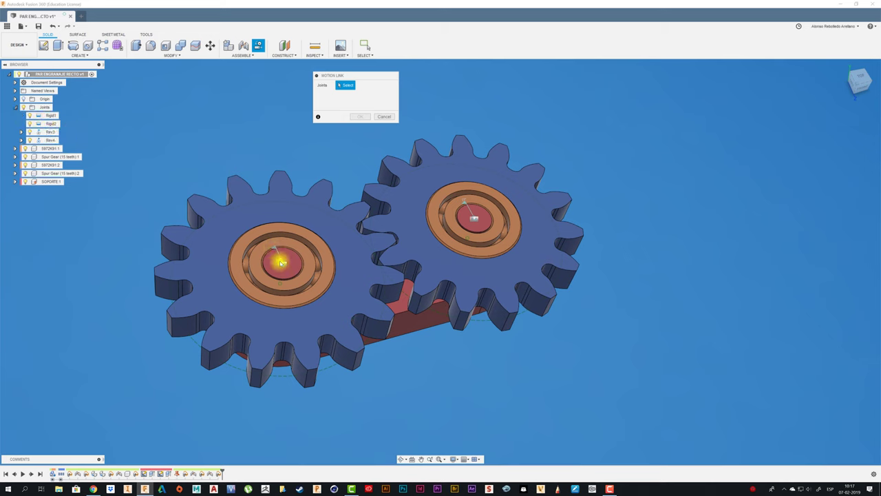
pyautogui.click(275, 247)
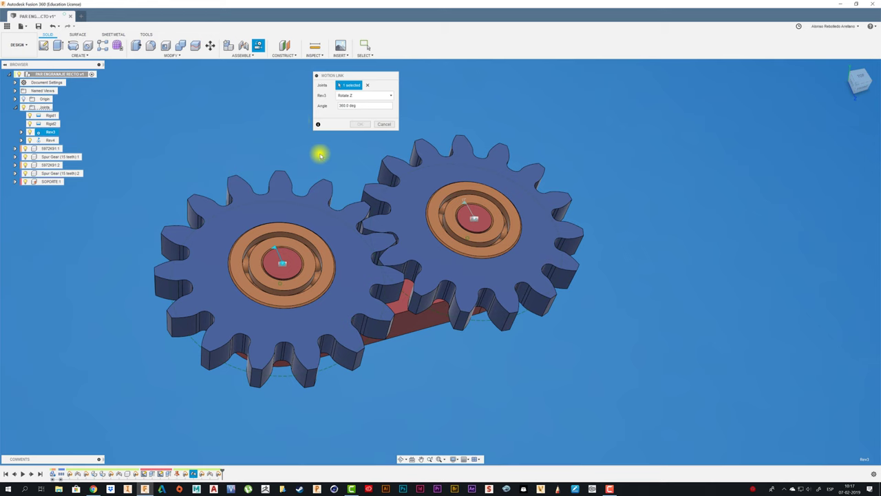
pyautogui.click(466, 205)
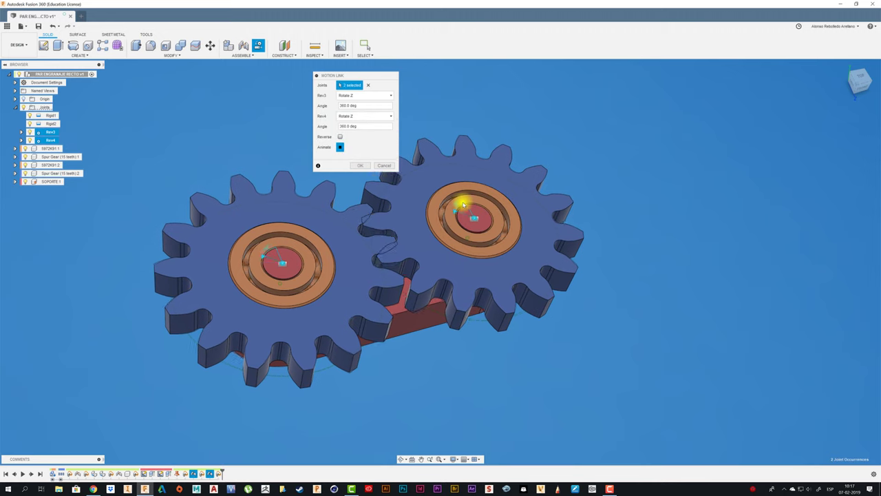
pyautogui.click(859, 76)
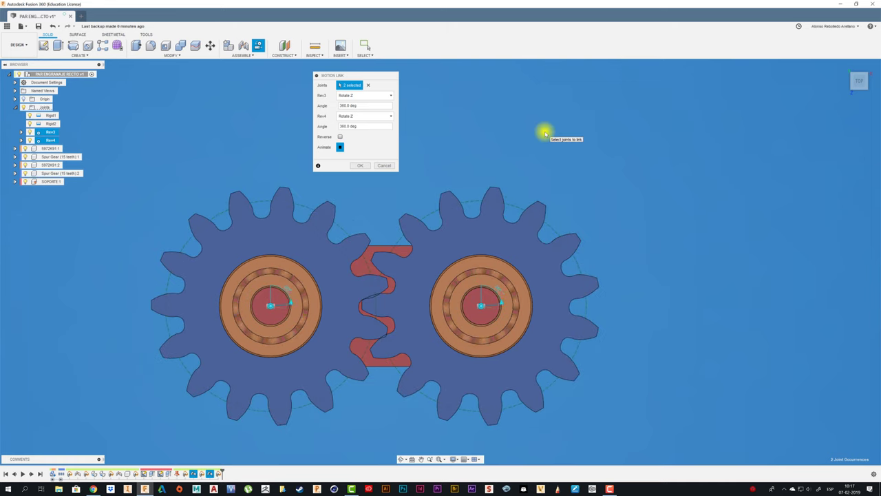
# Enable Reverse so Rev3 and Rev4 counter-rotate at 360 deg, then stop the preview
pyautogui.moveTo(544, 133); pyautogui.dragTo(566, 132, button='middle')
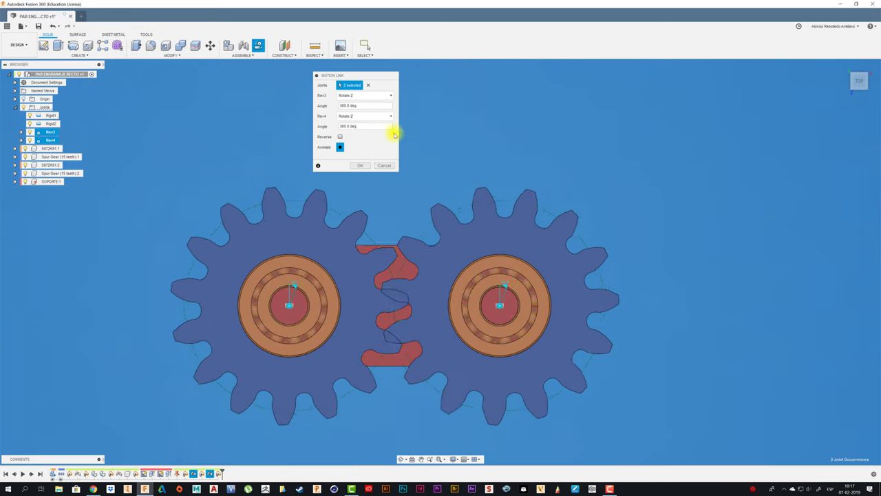
pyautogui.click(340, 136)
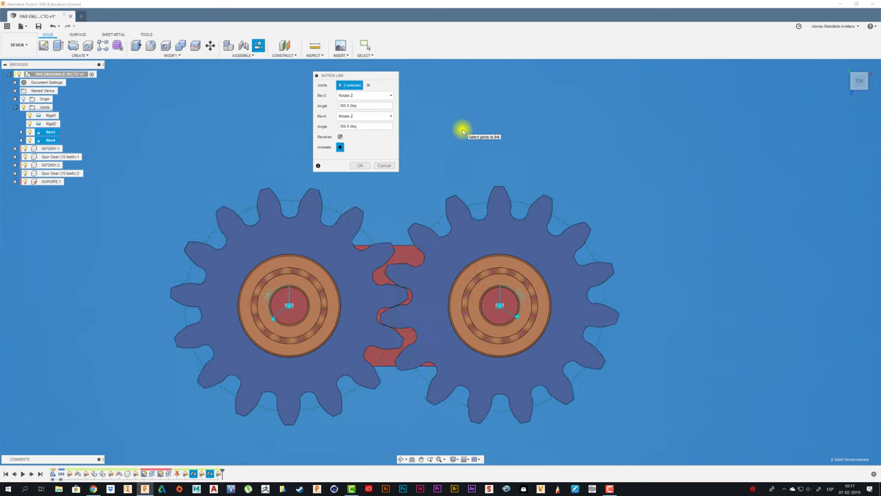
pyautogui.press('F6')
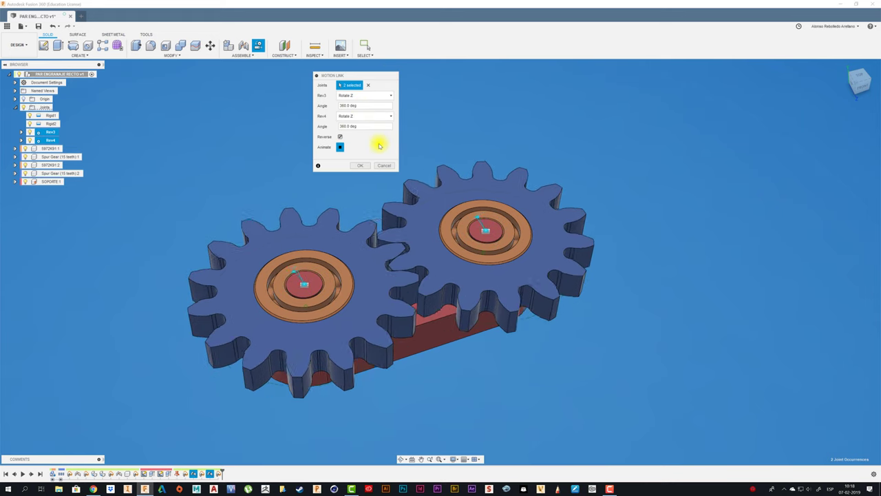
pyautogui.click(340, 148)
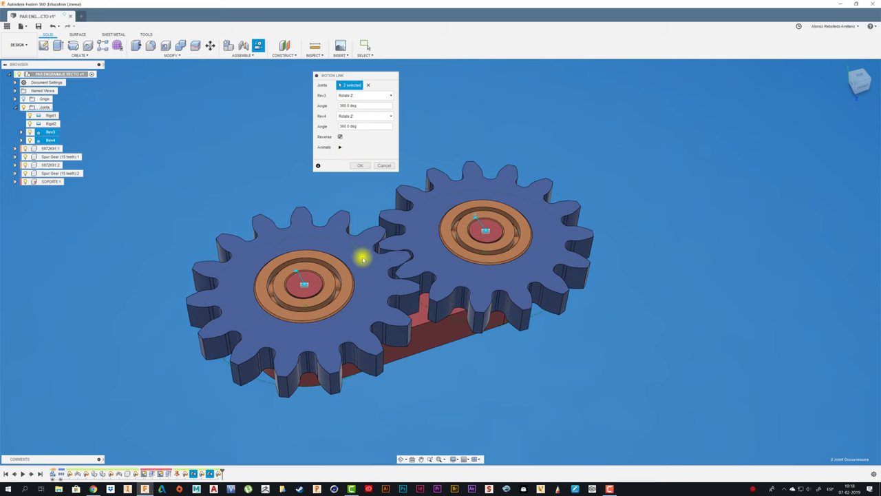
# Confirm the reversed link as Motion Link 5 and recheck the gear mesh from above
pyautogui.click(358, 167)
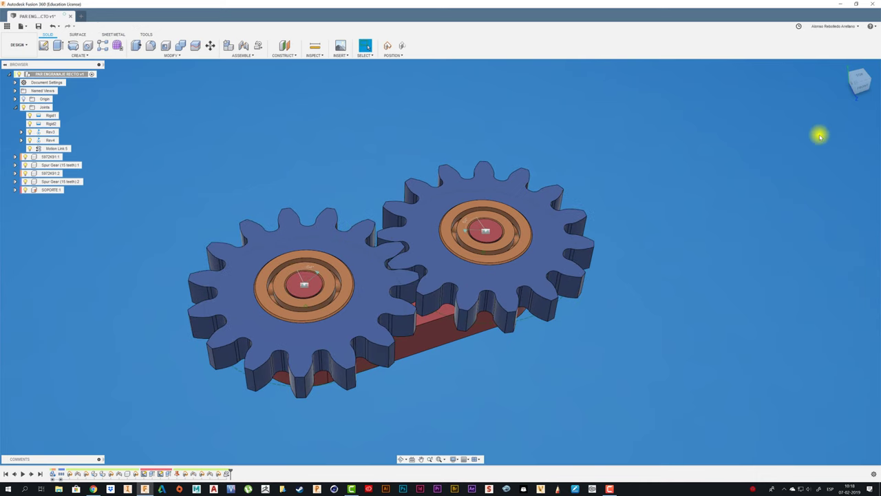
pyautogui.click(861, 78)
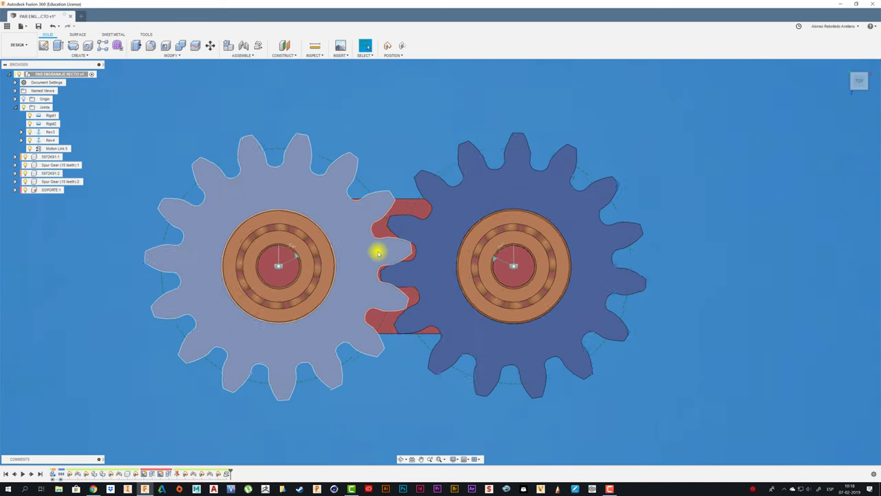
pyautogui.scroll(5, 375, 252)
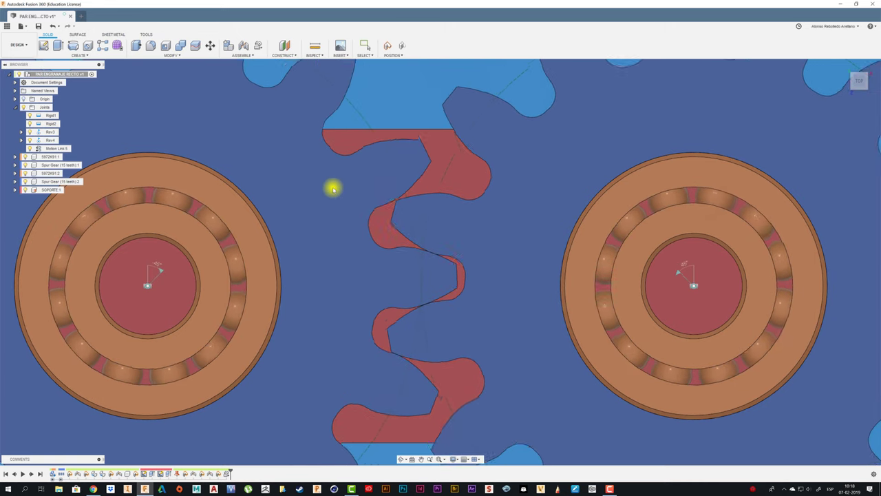
pyautogui.scroll(-5, 344, 250)
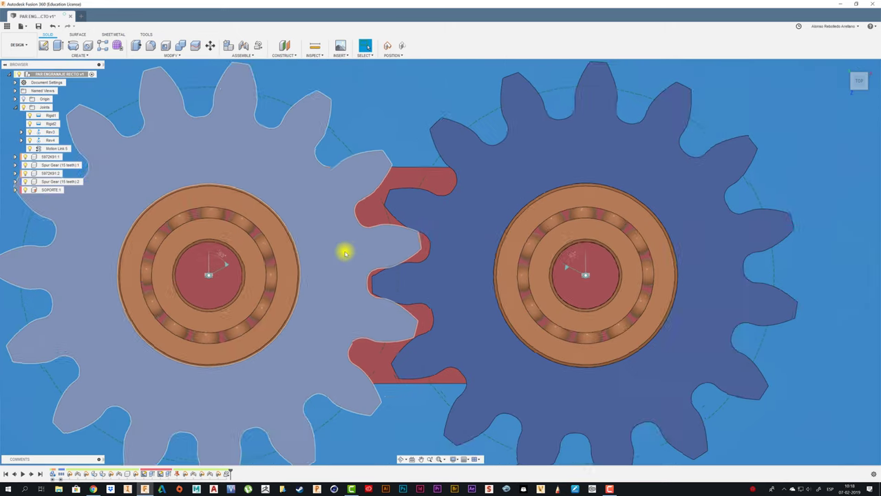
pyautogui.scroll(-3, 345, 252)
pyautogui.press('F6')
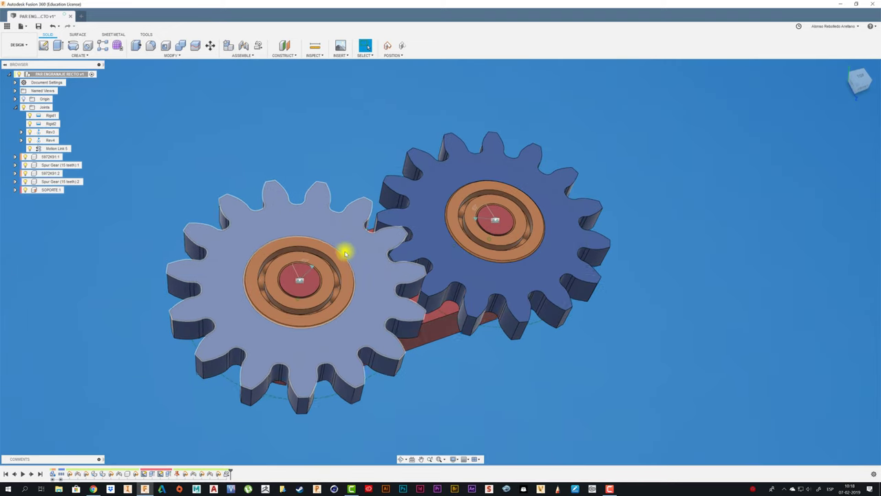